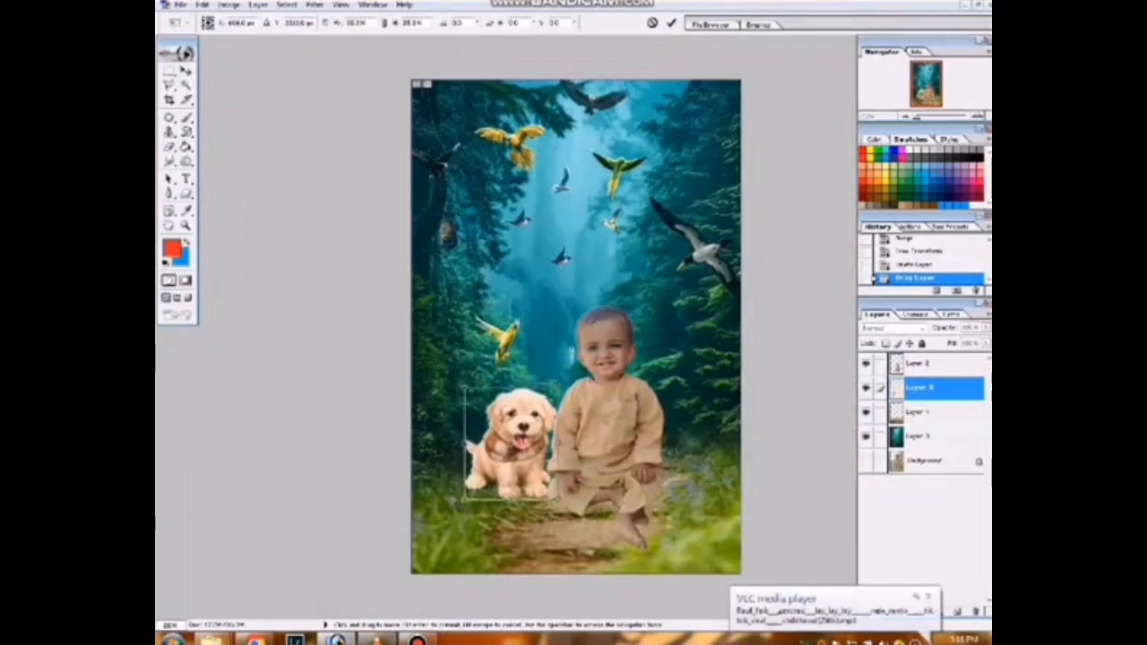
# - Apply the puppy layer's free transform and nudge the puppy right until it sits against the child
pyautogui.press('Return')
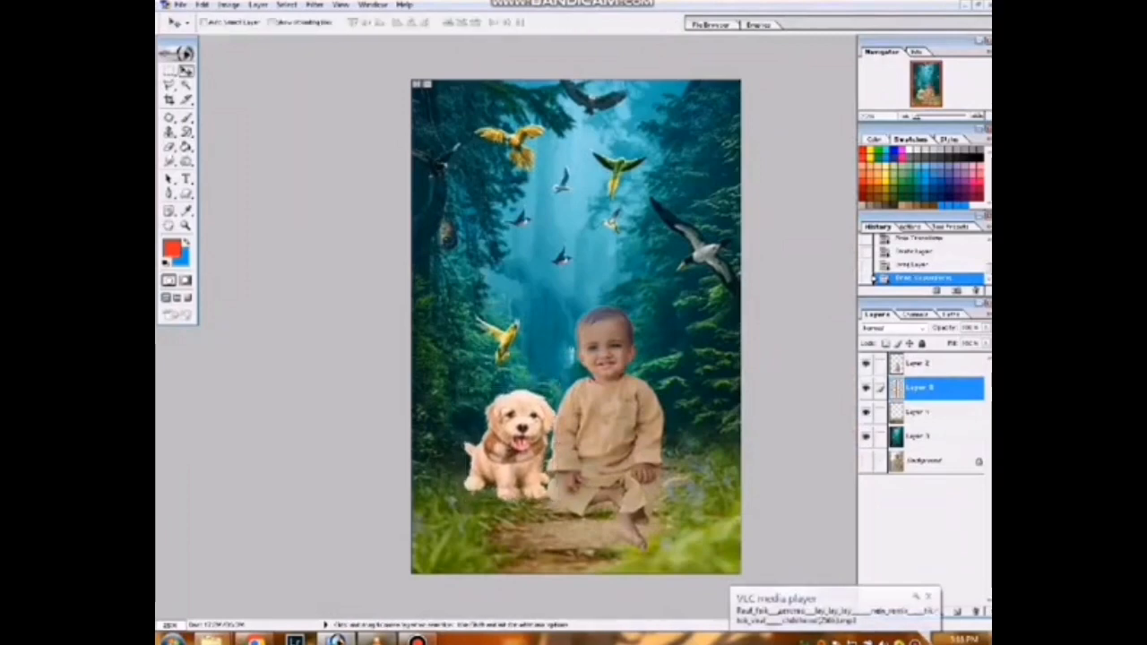
pyautogui.hotkey('ctrl', '-')
pyautogui.hotkey('ctrl', '-')
pyautogui.hotkey('ctrl', '+')
pyautogui.hotkey('ctrl', '+')
pyautogui.hotkey('ctrl', '+')
pyautogui.hotkey('ctrl', '+')
pyautogui.hotkey('ctrl', '+')
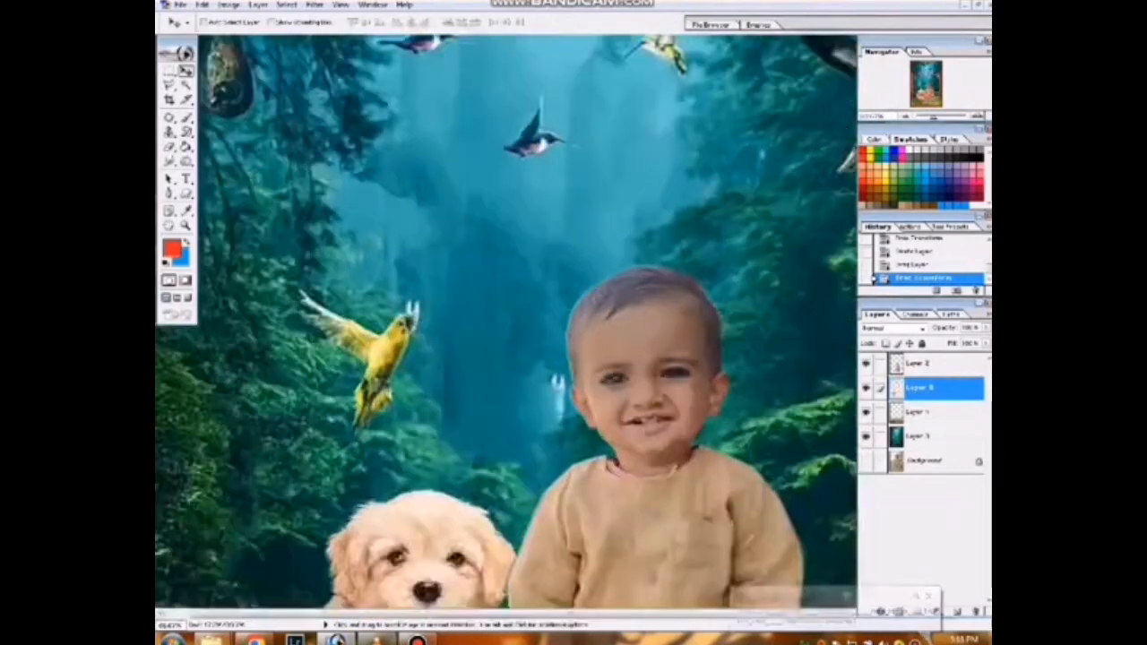
pyautogui.scroll(-5, 529, 324)
pyautogui.moveTo(529, 324); pyautogui.dragTo(579, 356)
pyautogui.hotkey('ctrl', '+')
pyautogui.press('Right')
pyautogui.press('Right')
pyautogui.press('Right')
pyautogui.press('Right')
pyautogui.press('Right')
pyautogui.press('Right')
pyautogui.press('Right')
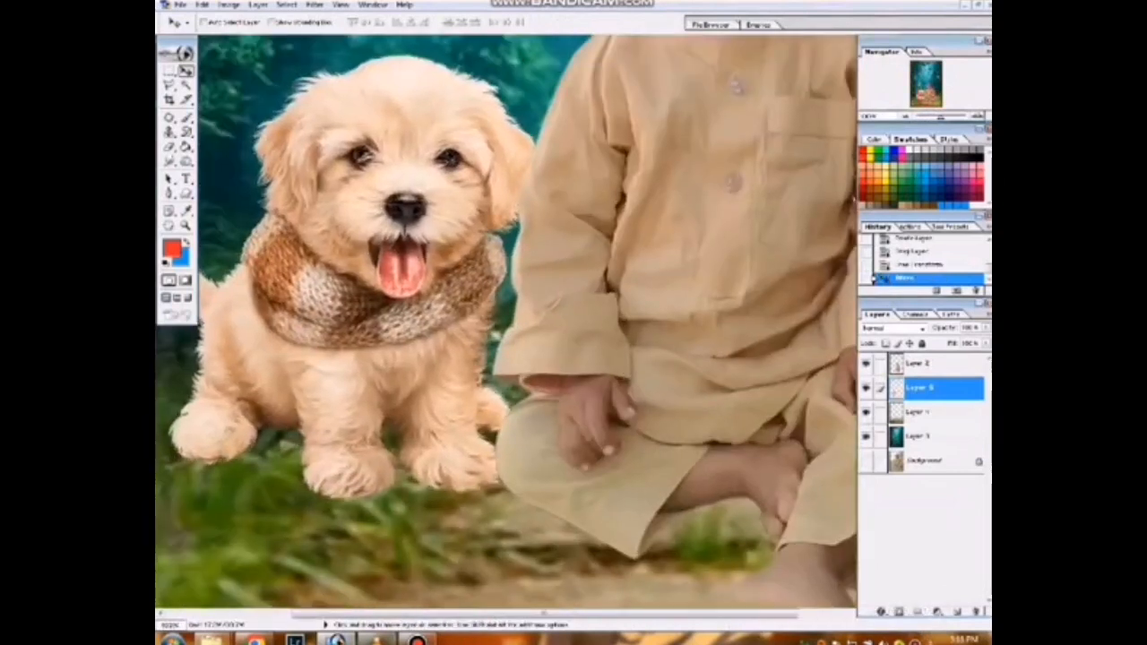
# - Move the puppy's layer above the child's layer and nudge the puppy slightly further right
pyautogui.moveTo(932, 389); pyautogui.dragTo(932, 363)
pyautogui.press('Right')
pyautogui.press('Right')
pyautogui.press('Right')
pyautogui.press('Right')
pyautogui.press('Right')
pyautogui.press('Right')
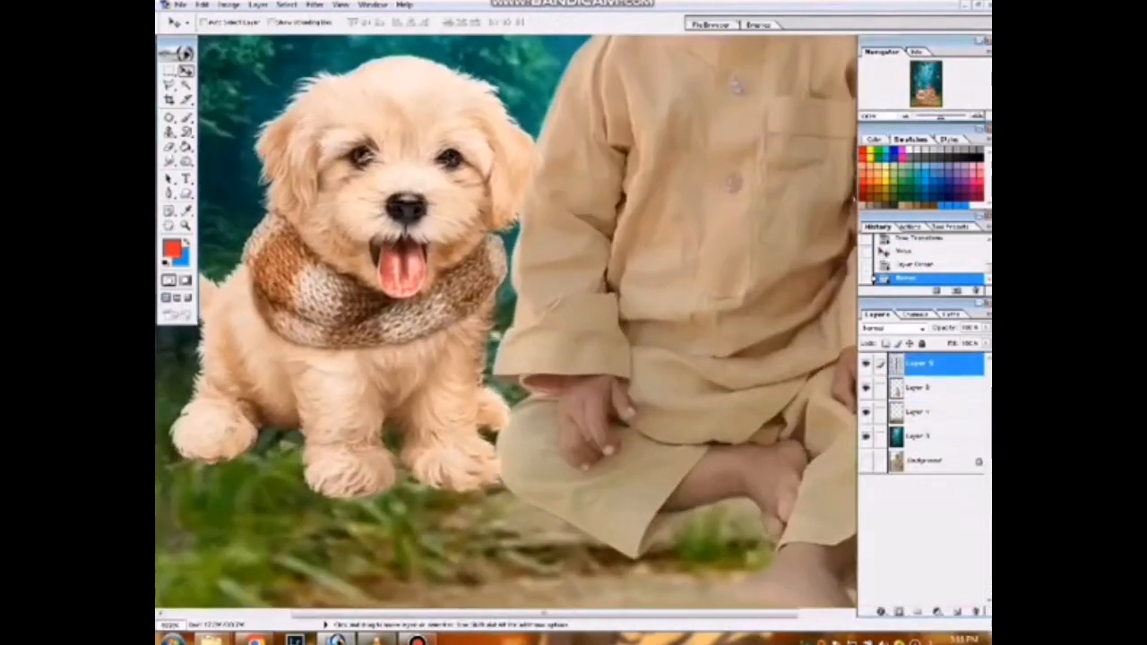
pyautogui.press('Right')
pyautogui.press('Right')
pyautogui.press('Right')
pyautogui.hotkey('ctrl', '-')
pyautogui.hotkey('ctrl', '-')
pyautogui.hotkey('ctrl', '-')
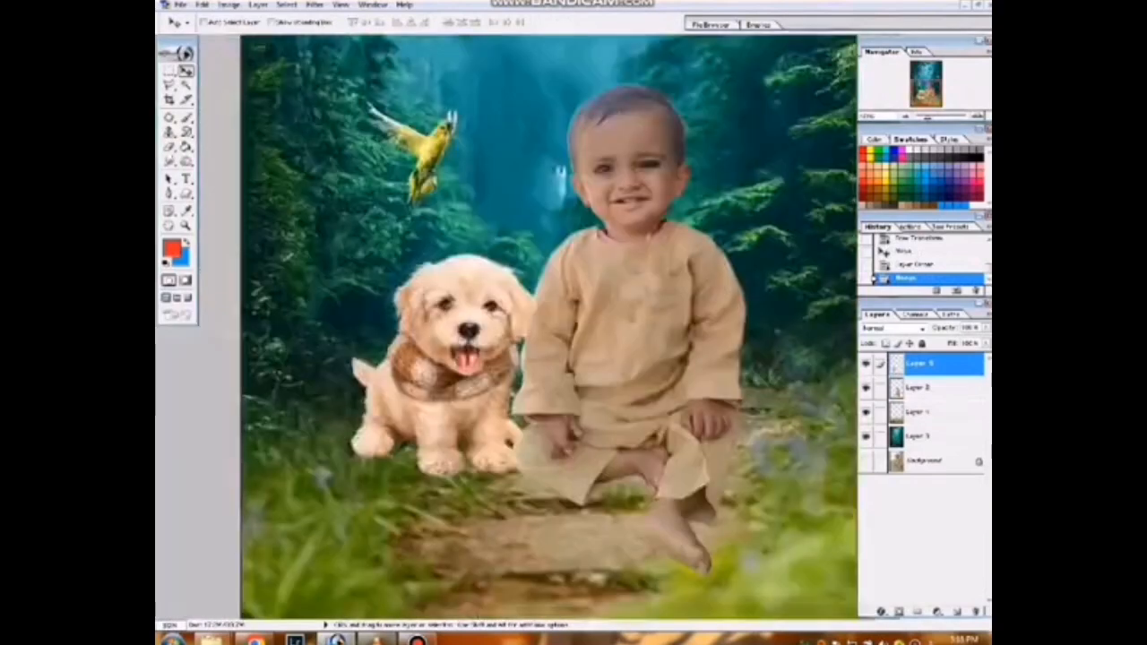
pyautogui.hotkey('ctrl', '-')
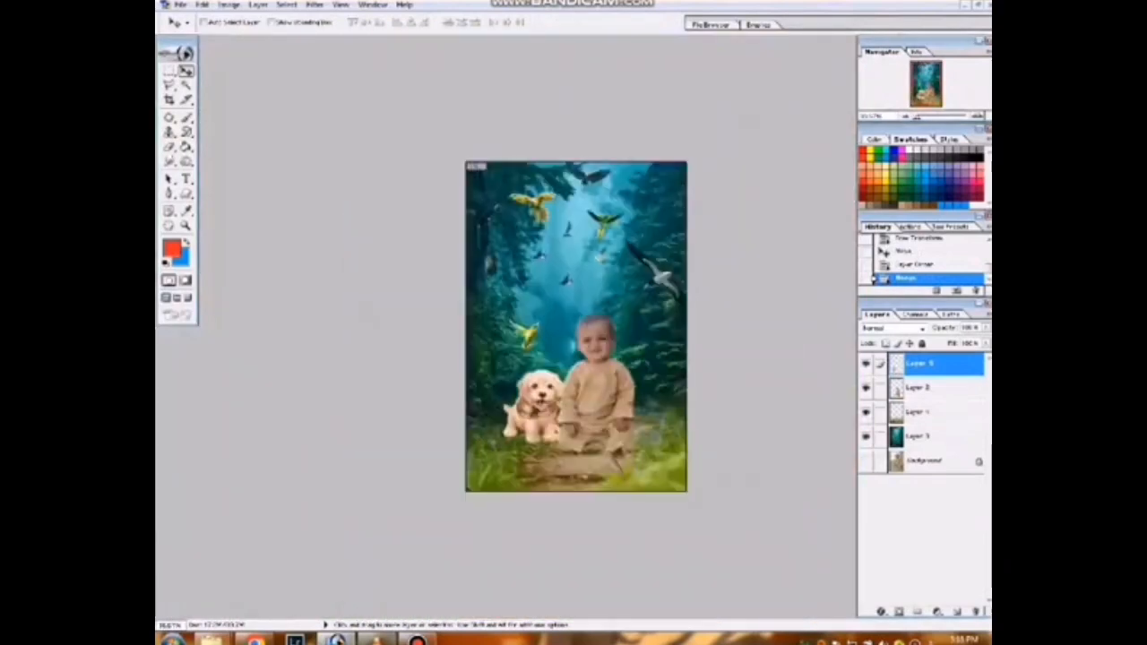
# - Load the child's outline as a selection and subtract its upper part with the Polygonal Lasso, then activate the puppy layer
pyautogui.hotkey('ctrl', '+')
pyautogui.hotkey('ctrl', '+')
pyautogui.hotkey('ctrl', '+')
pyautogui.hotkey('ctrl', '+')
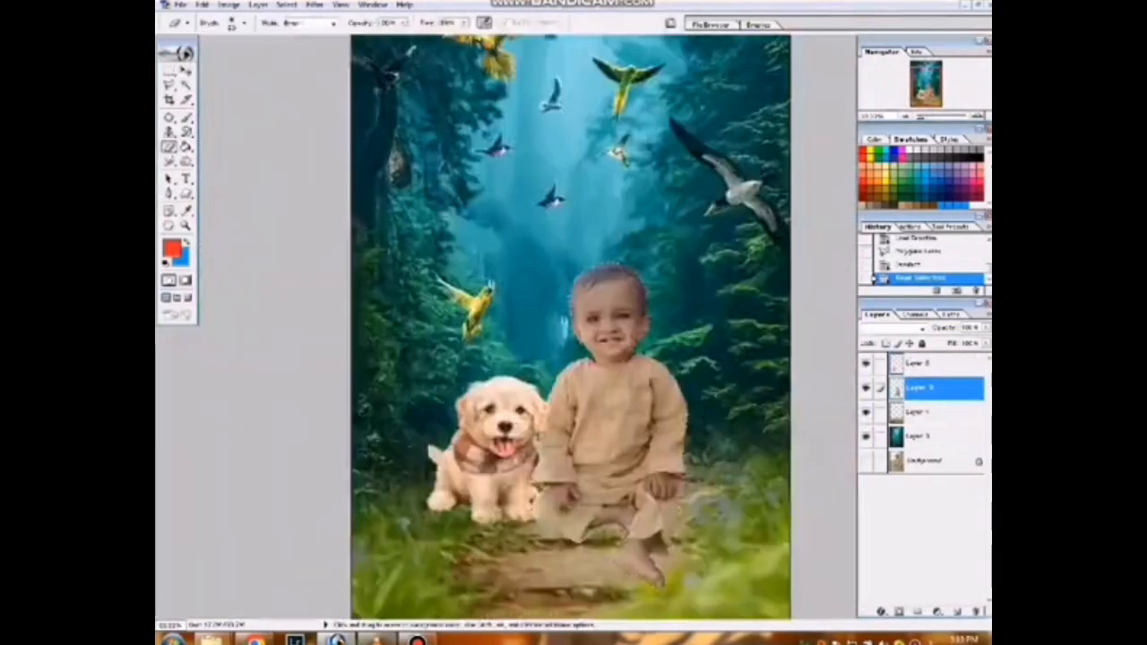
pyautogui.hotkey('ctrl', '+')
pyautogui.hotkey('ctrl', '+')
pyautogui.hotkey('ctrl', '+')
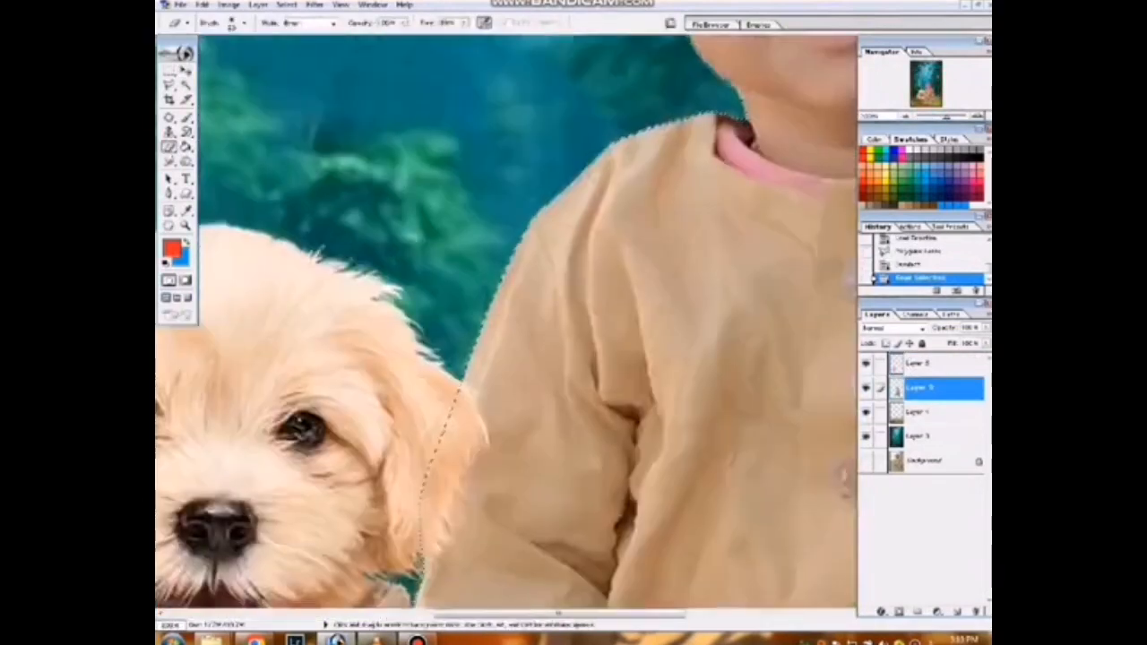
pyautogui.press('l')
pyautogui.hotkey('ctrl', '-')
pyautogui.hotkey('ctrl', '-')
pyautogui.hotkey('ctrl', '-')
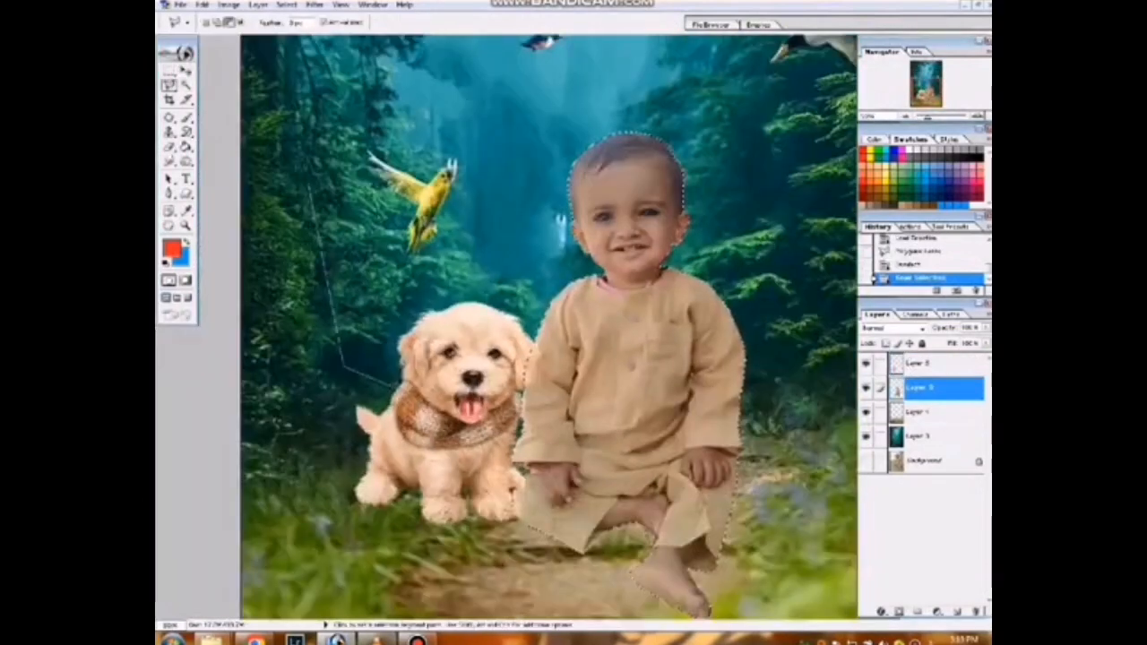
pyautogui.hotkey('ctrl', '+')
pyautogui.hotkey('ctrl', '+')
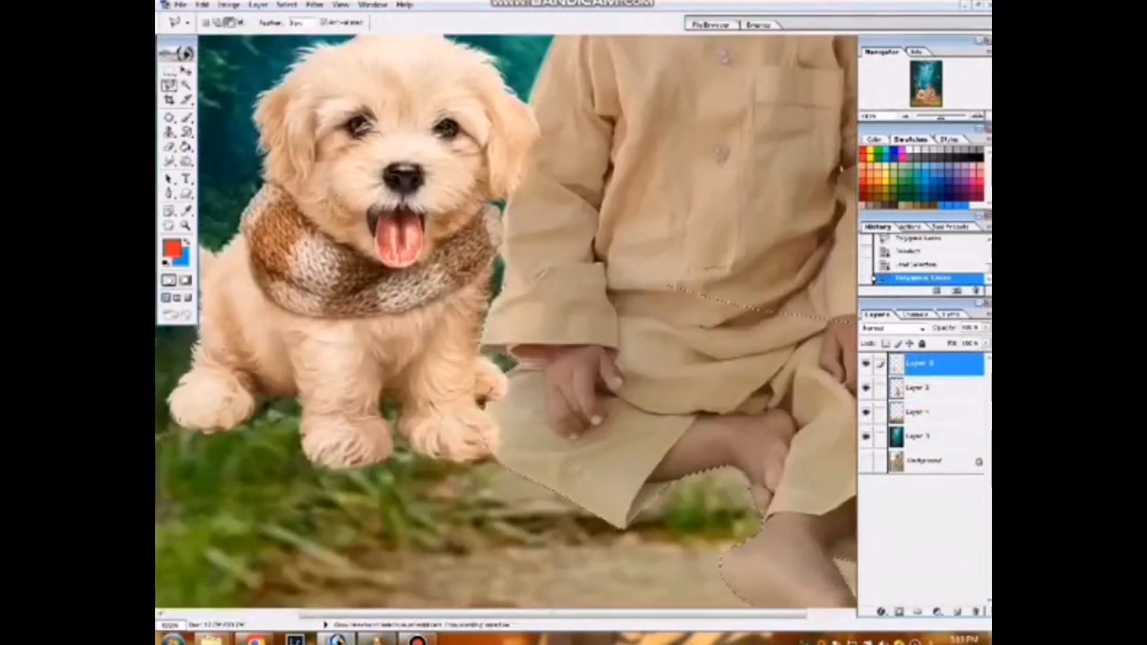
# - Feather the selection by 1 pixel, clear the puppy's overlap with the child's leg, and deselect
pyautogui.hotkey('ctrl', 'alt', 'd')
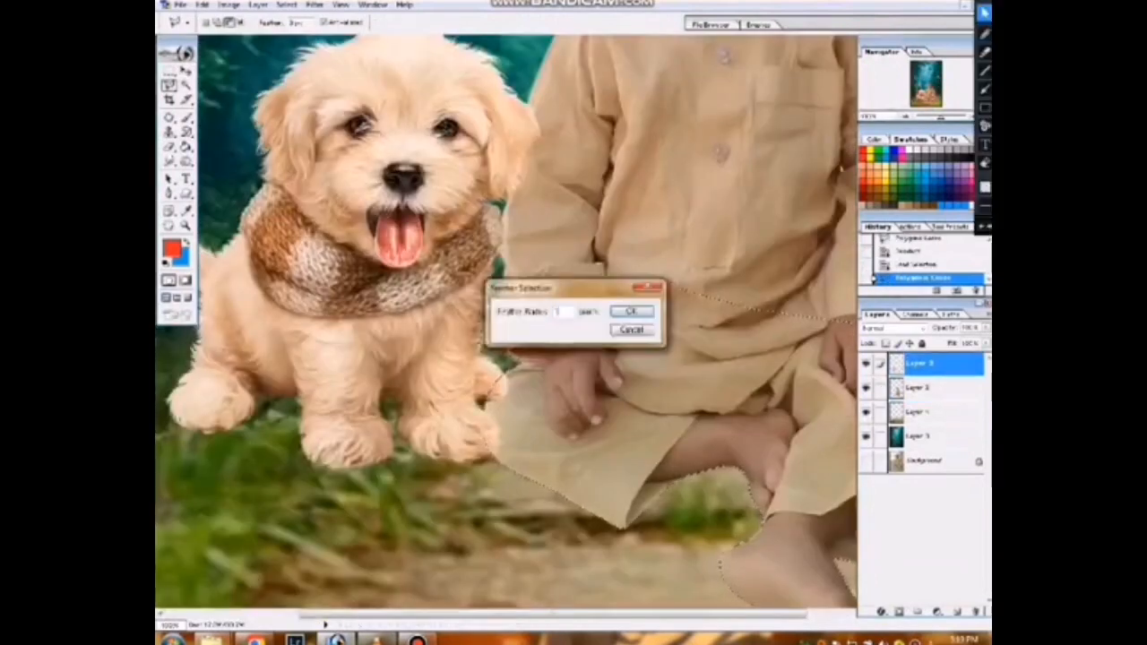
pyautogui.press('Return')
pyautogui.press('Delete')
pyautogui.hotkey('ctrl', 'd')
pyautogui.hotkey('ctrl', '+')
pyautogui.hotkey('ctrl', '+')
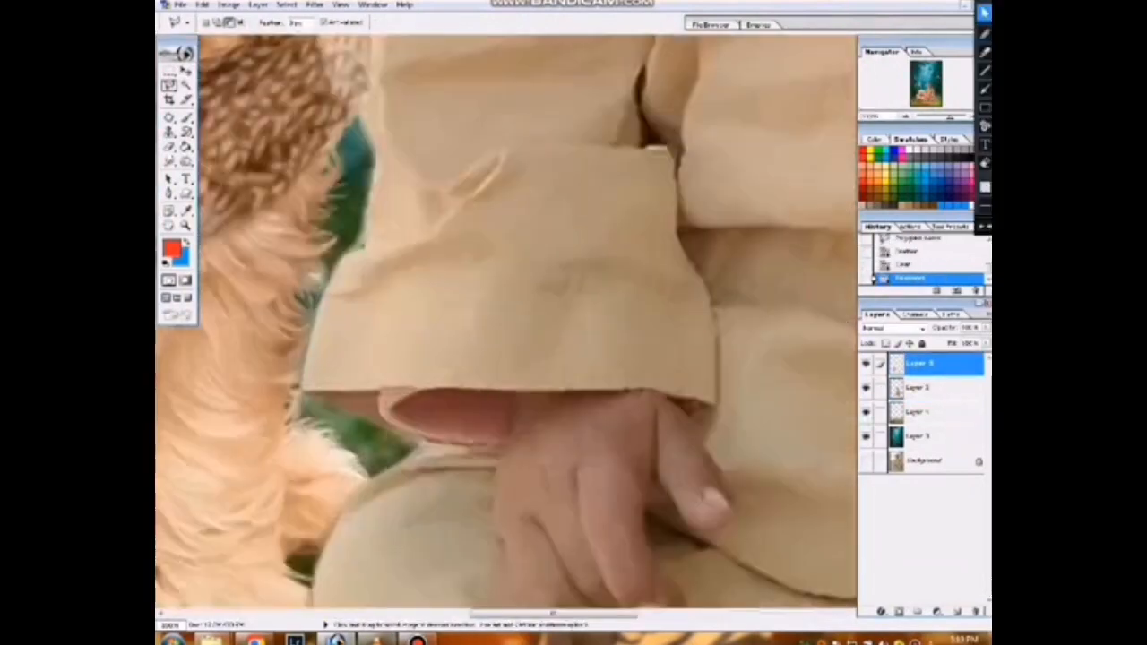
pyautogui.moveTo(466, 502); pyautogui.dragTo(660, 130)
pyautogui.press('v')
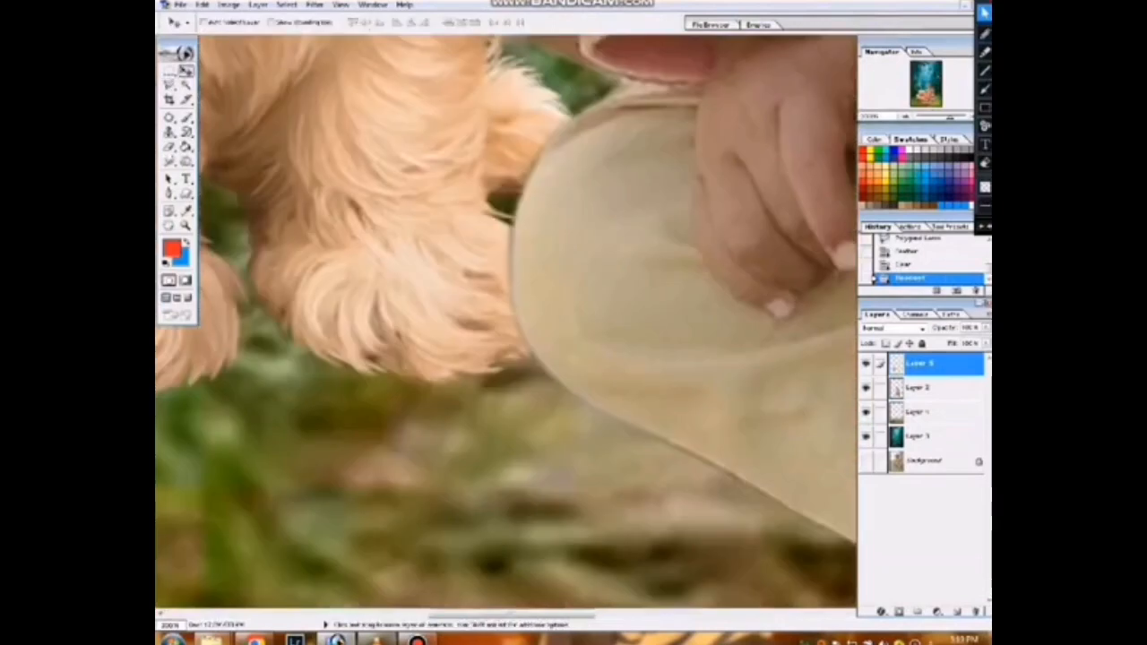
pyautogui.hotkey('ctrl', '-')
pyautogui.hotkey('ctrl', '-')
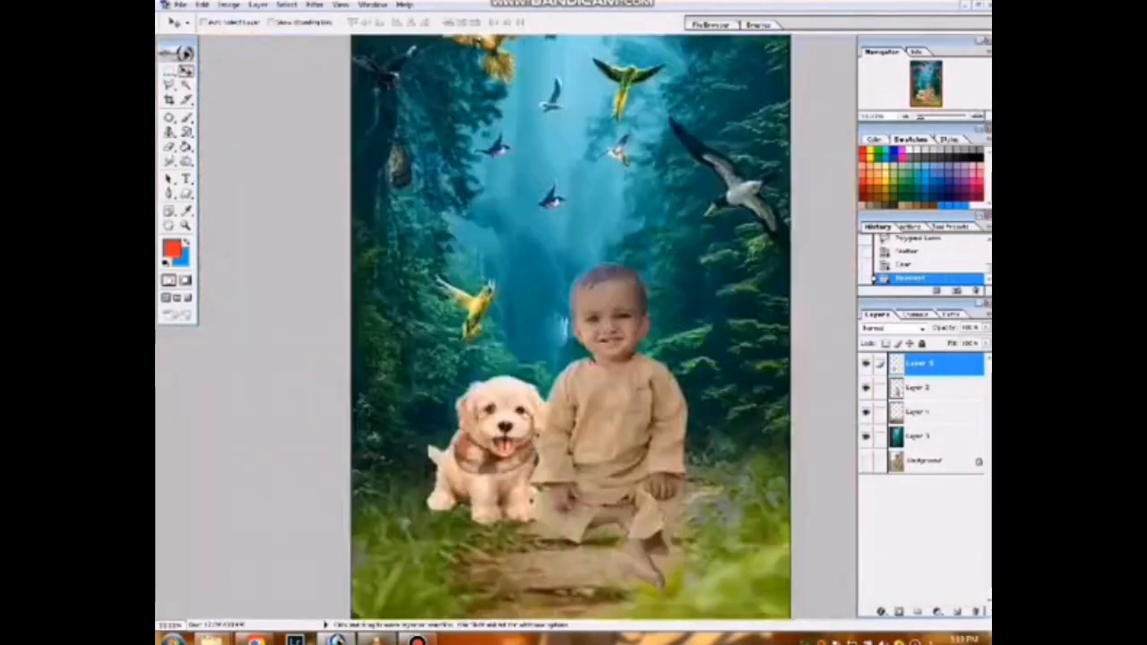
# - Smudge the puppy's fur where its front paw meets the child's knee to soften the cut edge
pyautogui.hotkey('ctrl', '+')
pyautogui.hotkey('ctrl', '+')
pyautogui.hotkey('ctrl', '+')
pyautogui.hotkey('ctrl', '+')
pyautogui.moveTo(457, 583); pyautogui.dragTo(574, 98)
pyautogui.moveTo(502, 556); pyautogui.dragTo(511, 103)
pyautogui.press('r')
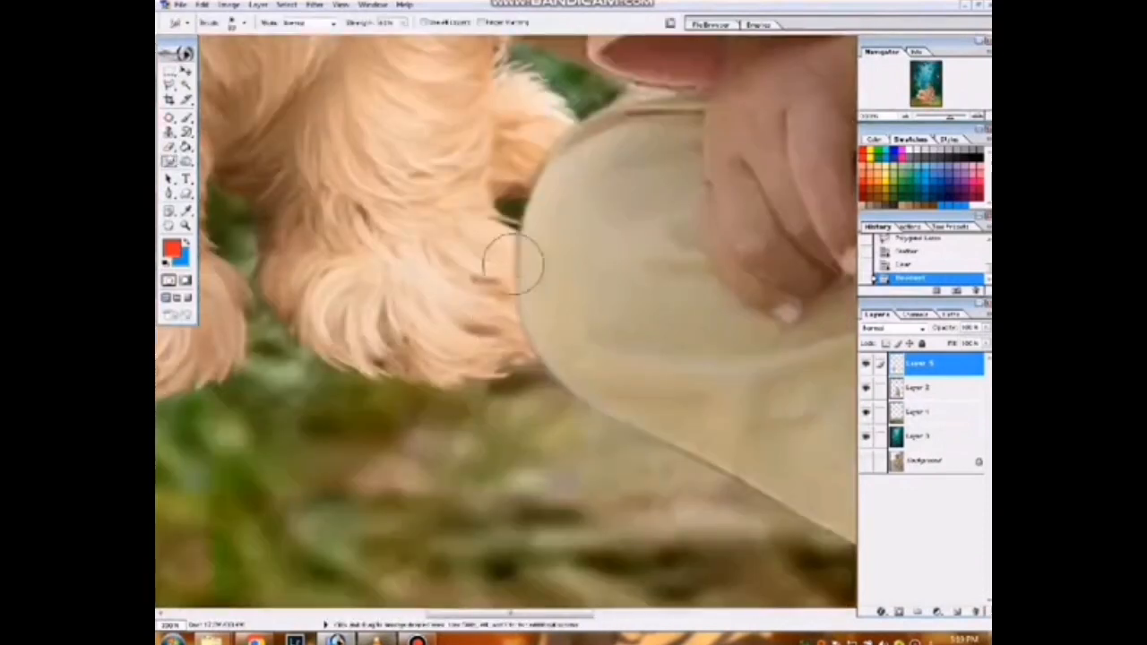
pyautogui.moveTo(518, 261); pyautogui.dragTo(525, 309)
pyautogui.scroll(3, 555, 331)
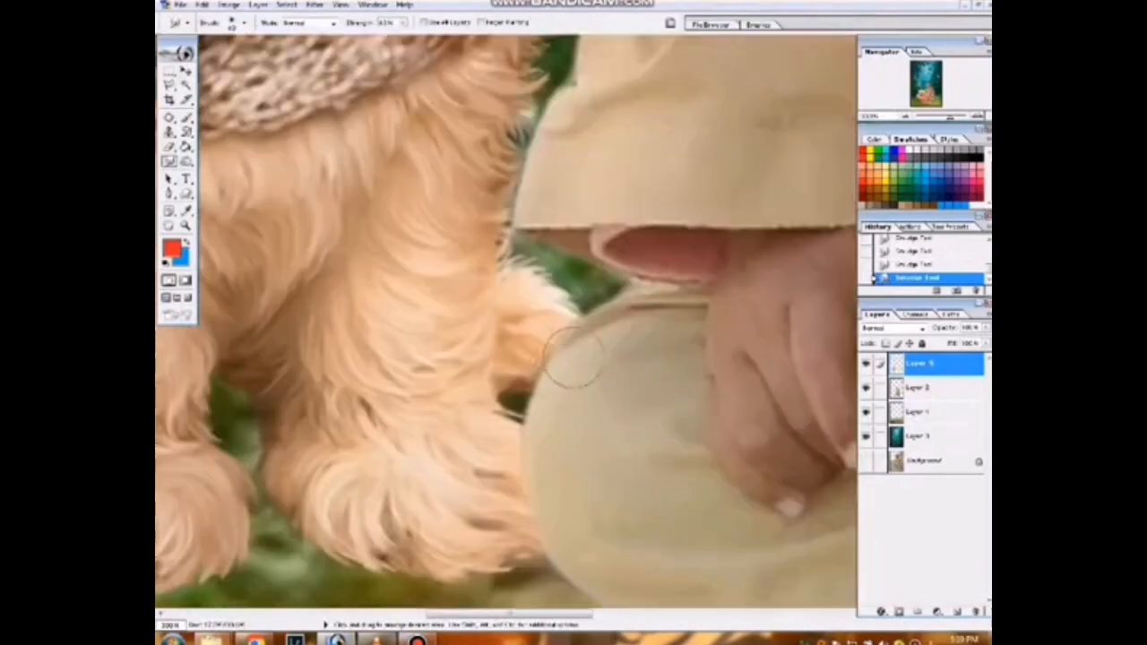
pyautogui.scroll(9, 570, 337)
pyautogui.hotkey('ctrl', '-')
pyautogui.hotkey('ctrl', '-')
pyautogui.hotkey('ctrl', '-')
pyautogui.hotkey('ctrl', '-')
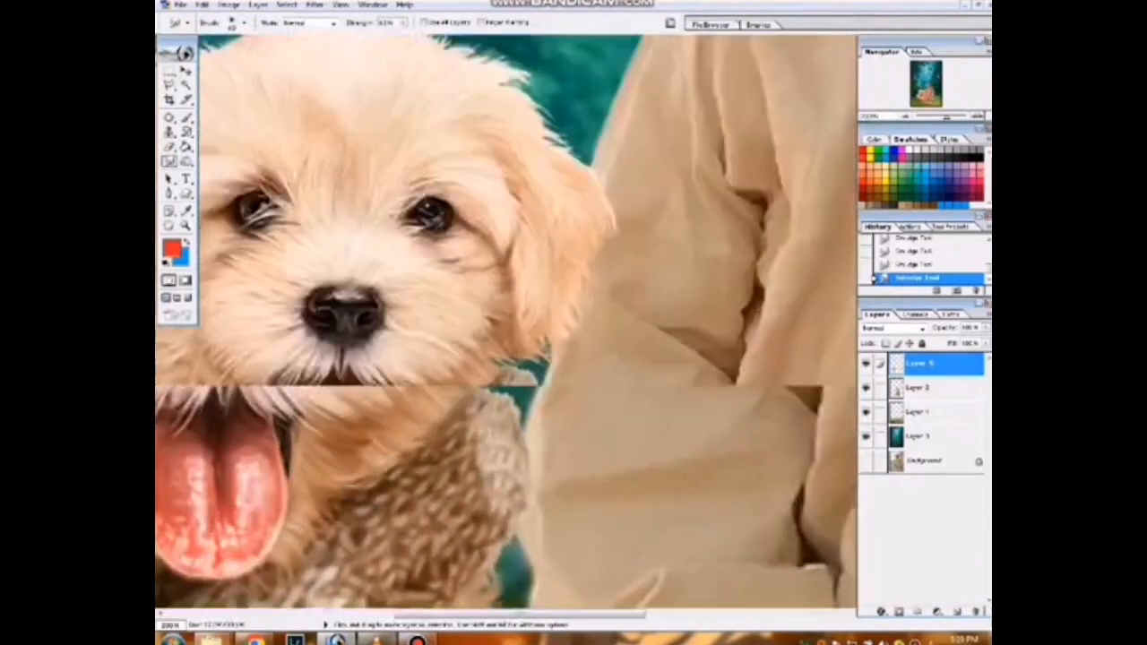
pyautogui.hotkey('ctrl', '-')
pyautogui.hotkey('ctrl', '-')
pyautogui.hotkey('ctrl', '-')
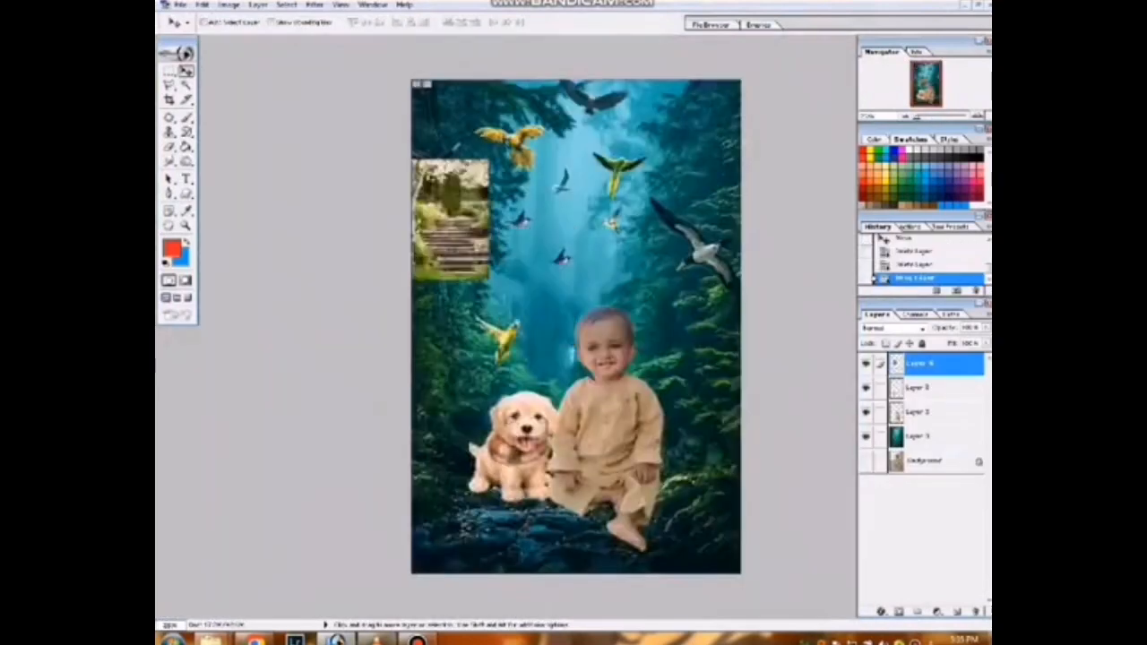
# - Align the garden stairs image with the canvas's upper-left corner and scale it to cover the whole canvas
pyautogui.moveTo(452, 222); pyautogui.dragTo(460, 142)
pyautogui.hotkey('ctrl', 't')
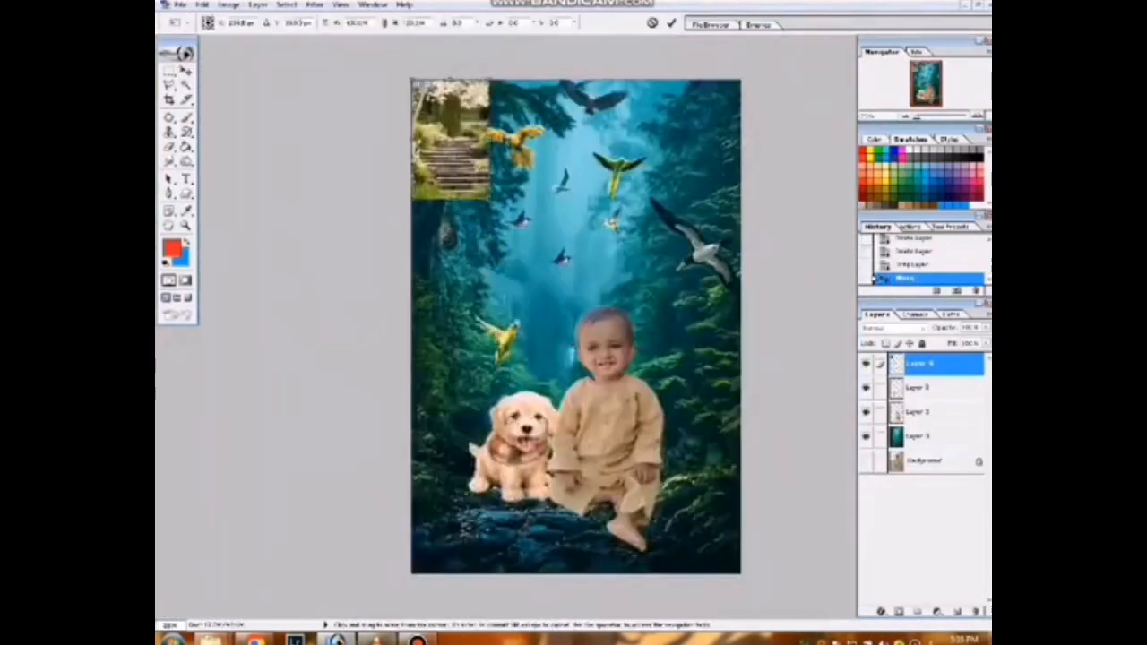
pyautogui.moveTo(497, 199); pyautogui.dragTo(741, 573)
pyautogui.moveTo(741, 327); pyautogui.dragTo(759, 327)
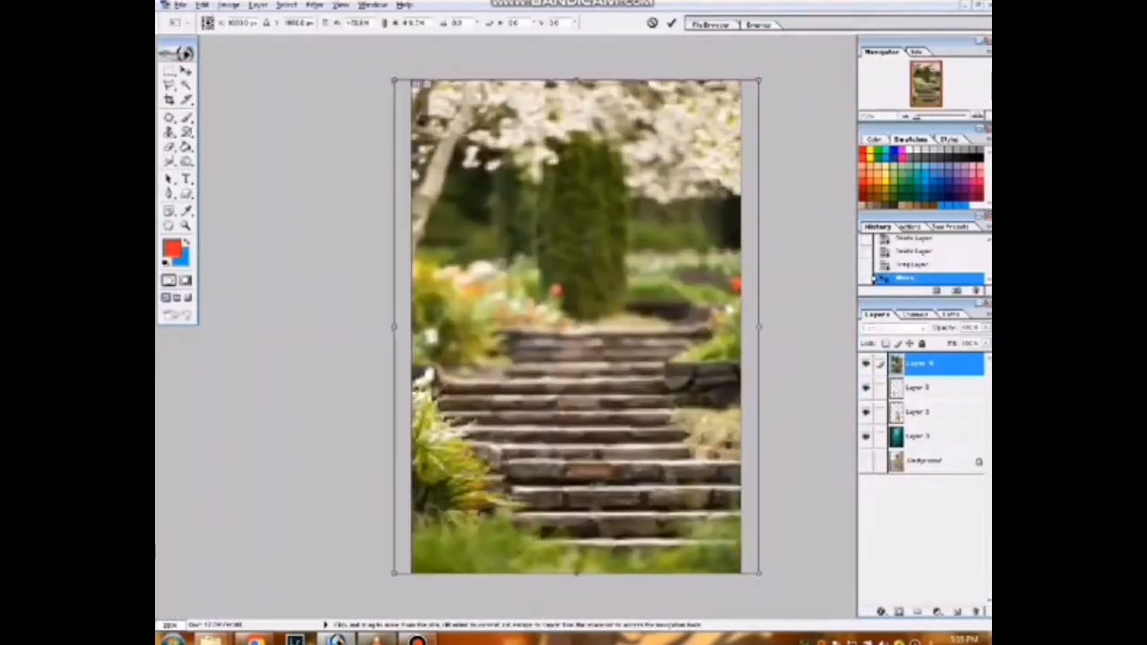
pyautogui.moveTo(576, 574); pyautogui.dragTo(576, 604)
pyautogui.moveTo(576, 359); pyautogui.dragTo(566, 356)
pyautogui.press('Return')
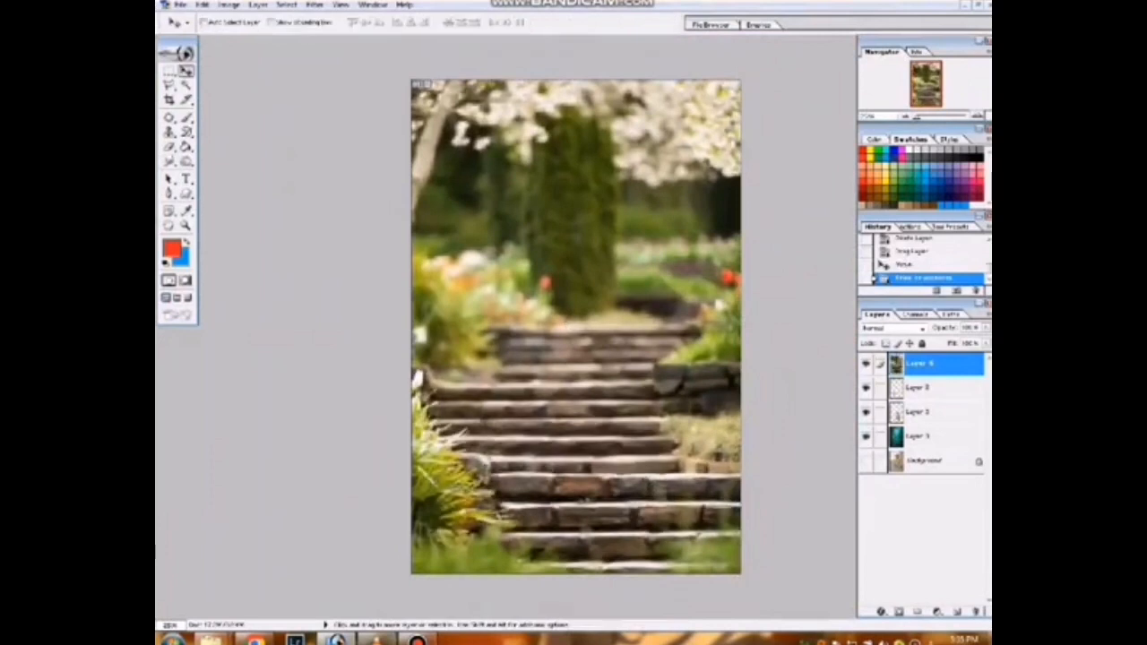
# - Place the stairs layer beneath the puppy layer, then stretch the stairs taller and shift them slightly left
pyautogui.click(932, 388)
pyautogui.moveTo(932, 388); pyautogui.dragTo(932, 356)
pyautogui.hotkey('ctrl', '-')
pyautogui.hotkey('ctrl', 't')
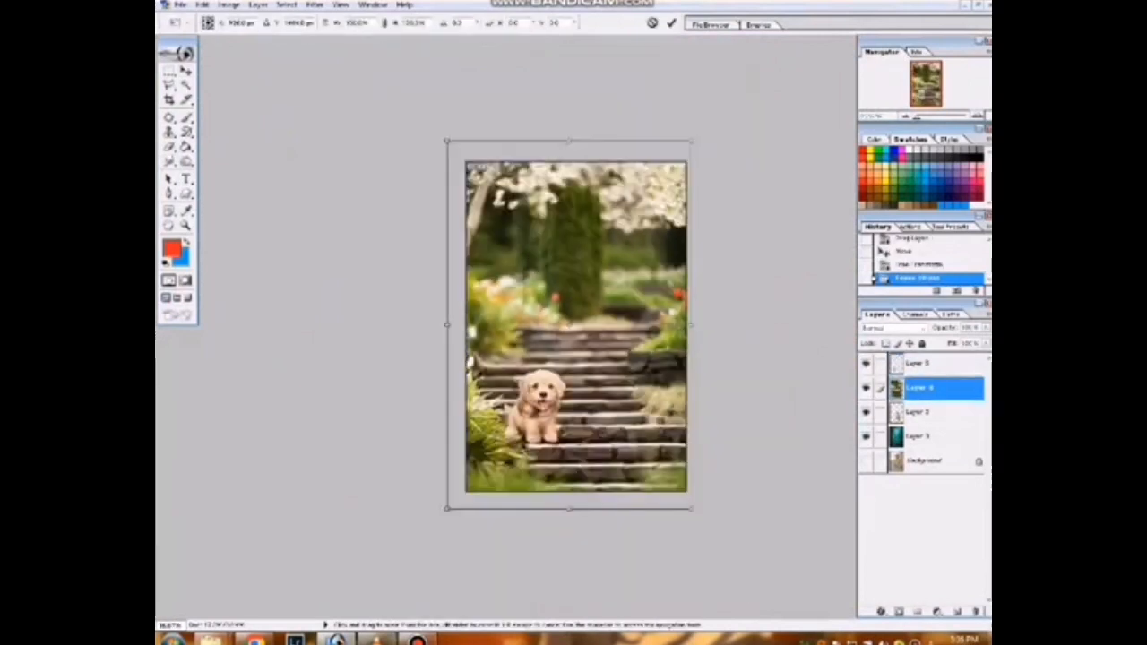
pyautogui.moveTo(569, 509); pyautogui.dragTo(569, 527)
pyautogui.moveTo(573, 421)
pyautogui.mouseDown()
pyautogui.moveTo(568, 412)
pyautogui.moveTo(568, 426)
pyautogui.mouseUp()
pyautogui.press('Return')
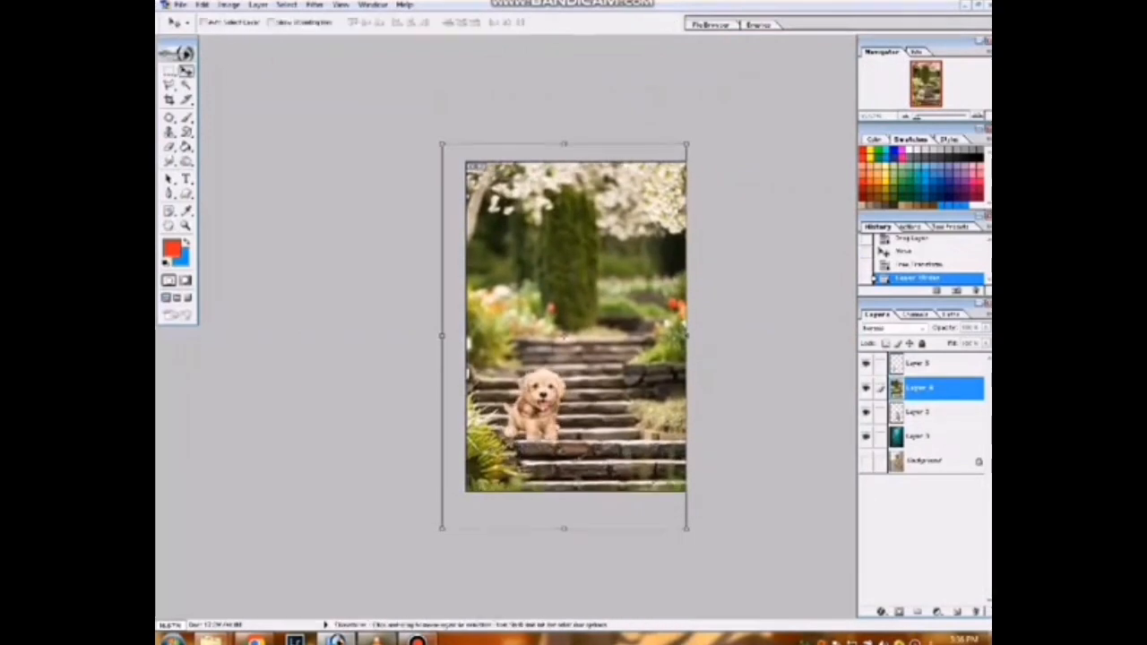
# - Send the stairs layer one level back so it lies behind the child
pyautogui.hotkey('ctrl', '[')
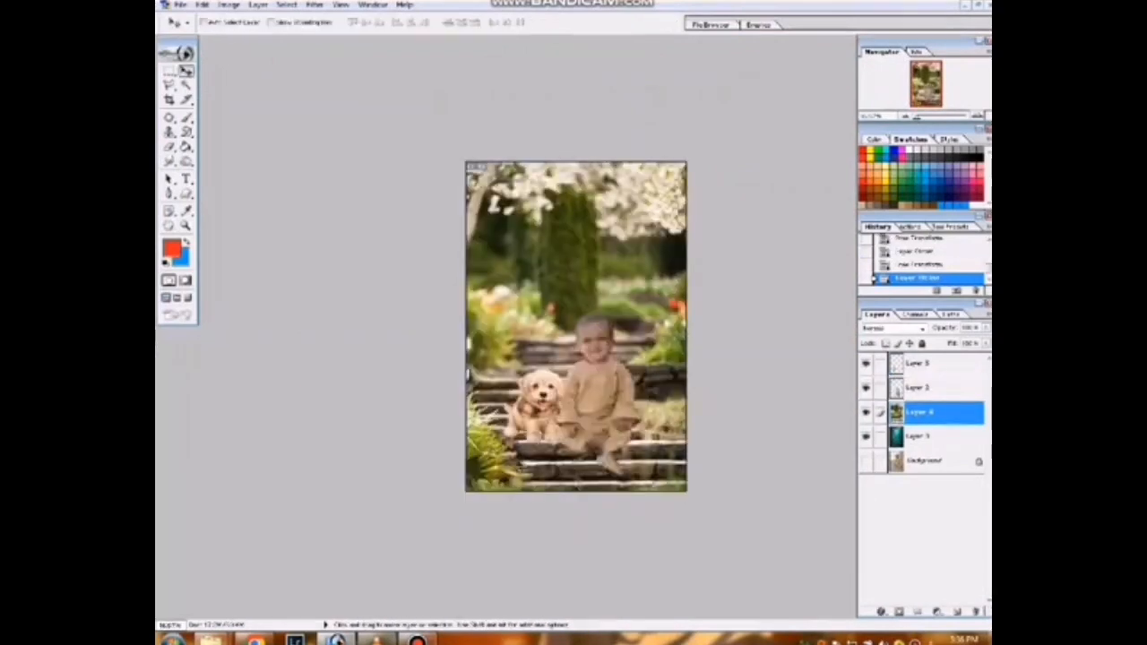
pyautogui.hotkey('ctrl', '+')
pyautogui.hotkey('ctrl', '+')
pyautogui.hotkey('ctrl', '-')
pyautogui.hotkey('ctrl', '-')
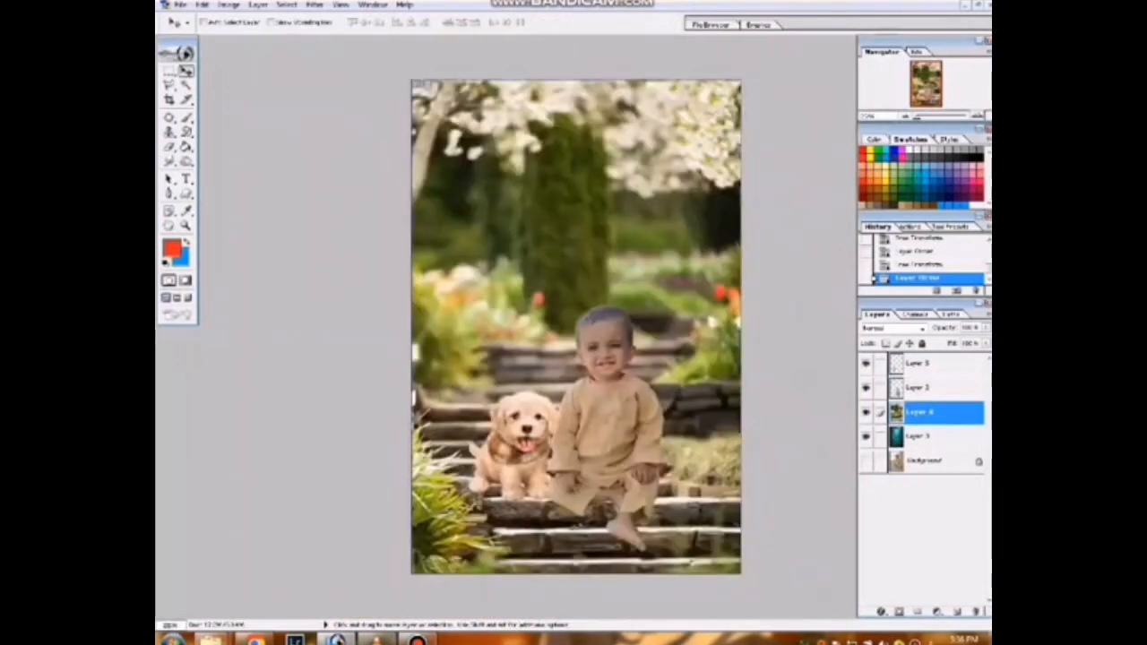
# - Erase the upper part of the stairs layer with a large soft Eraser, keeping the lower steps and the plant at the left
pyautogui.press('e')
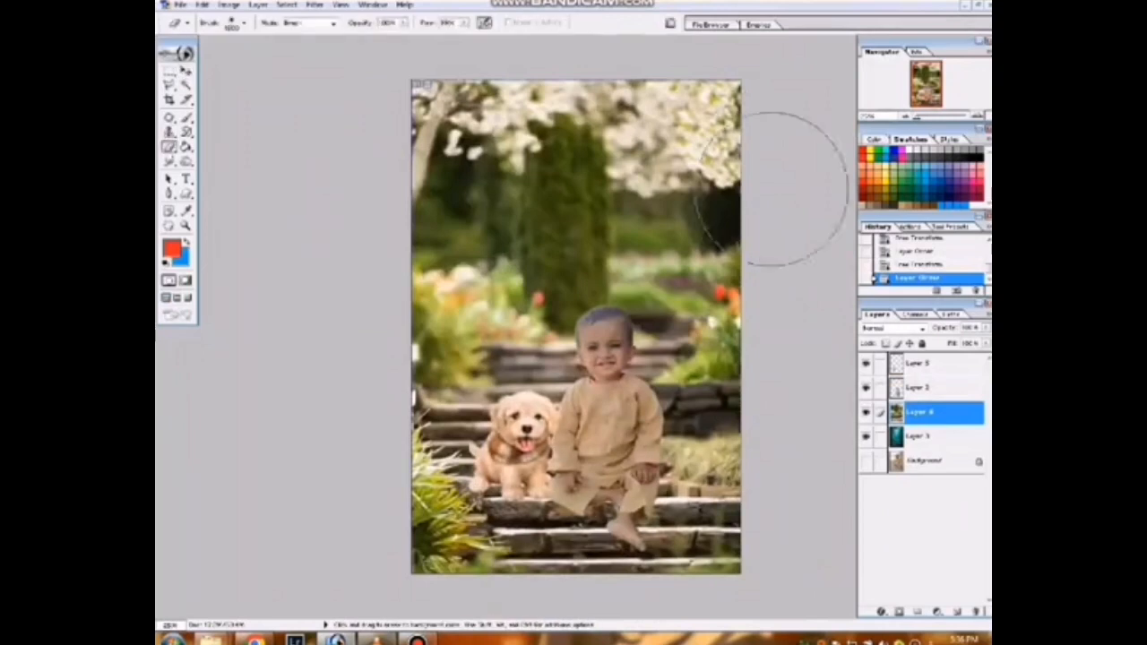
pyautogui.moveTo(794, 192)
pyautogui.mouseDown()
pyautogui.moveTo(588, 51)
pyautogui.moveTo(819, 230)
pyautogui.moveTo(368, 237)
pyautogui.moveTo(755, 361)
pyautogui.moveTo(743, 380)
pyautogui.moveTo(421, 340)
pyautogui.moveTo(658, 345)
pyautogui.moveTo(644, 367)
pyautogui.moveTo(298, 368)
pyautogui.moveTo(708, 400)
pyautogui.mouseUp()
pyautogui.moveTo(766, 433); pyautogui.dragTo(690, 448)
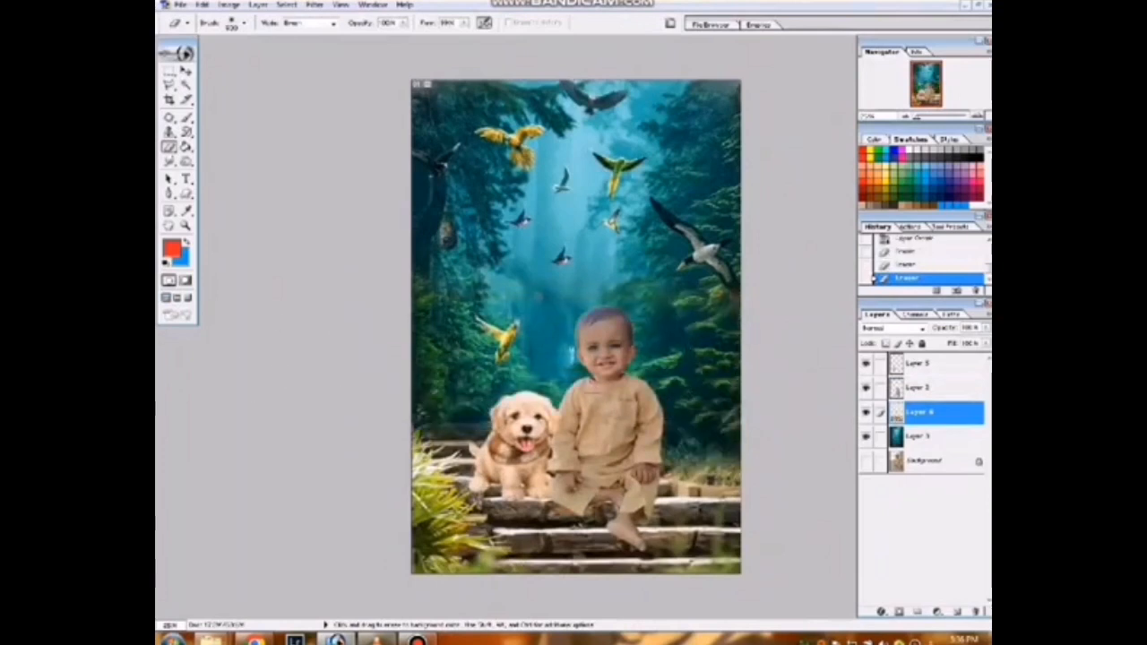
pyautogui.moveTo(448, 440)
pyautogui.mouseDown()
pyautogui.moveTo(761, 389)
pyautogui.moveTo(397, 410)
pyautogui.moveTo(750, 449)
pyautogui.moveTo(699, 461)
pyautogui.moveTo(402, 430)
pyautogui.moveTo(417, 436)
pyautogui.mouseUp()
pyautogui.hotkey('ctrl', '-')
pyautogui.hotkey('ctrl', '-')
pyautogui.hotkey('ctrl', '-')
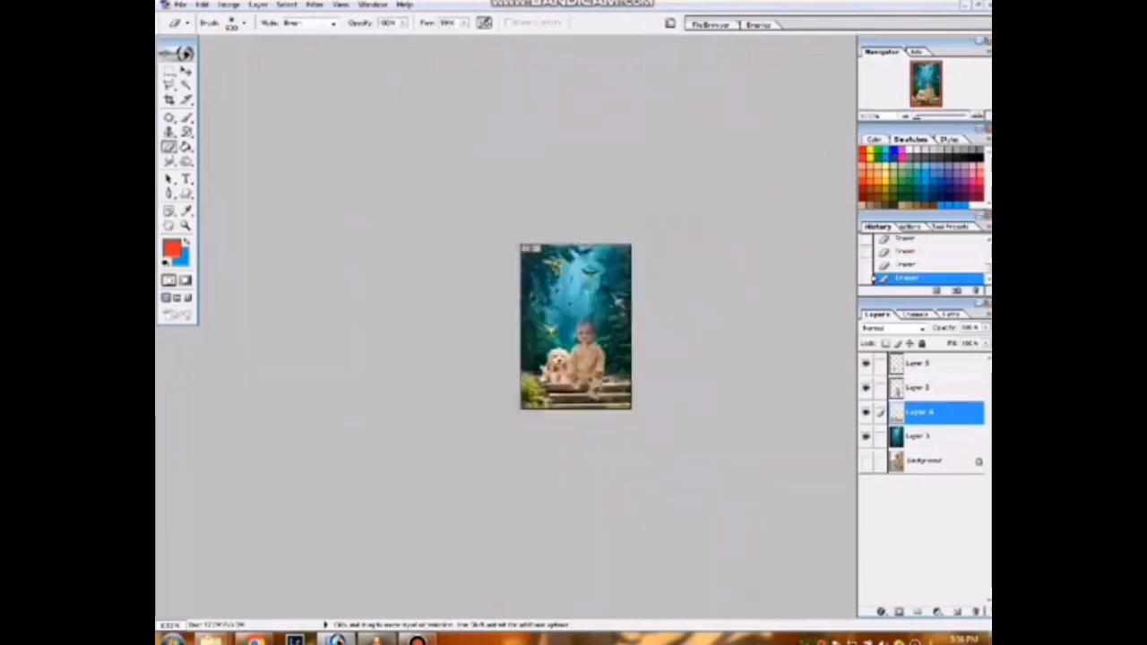
# - Examine how the stairs blend into the forest, stepping back three eraser strokes and reapplying them for comparison
pyautogui.hotkey('ctrl', '+')
pyautogui.hotkey('ctrl', '+')
pyautogui.hotkey('ctrl', '+')
pyautogui.hotkey('ctrl', '+')
pyautogui.scroll(-1, 537, 268)
pyautogui.hotkey('ctrl', '+')
pyautogui.hotkey('ctrl', '-')
pyautogui.hotkey('ctrl', '-')
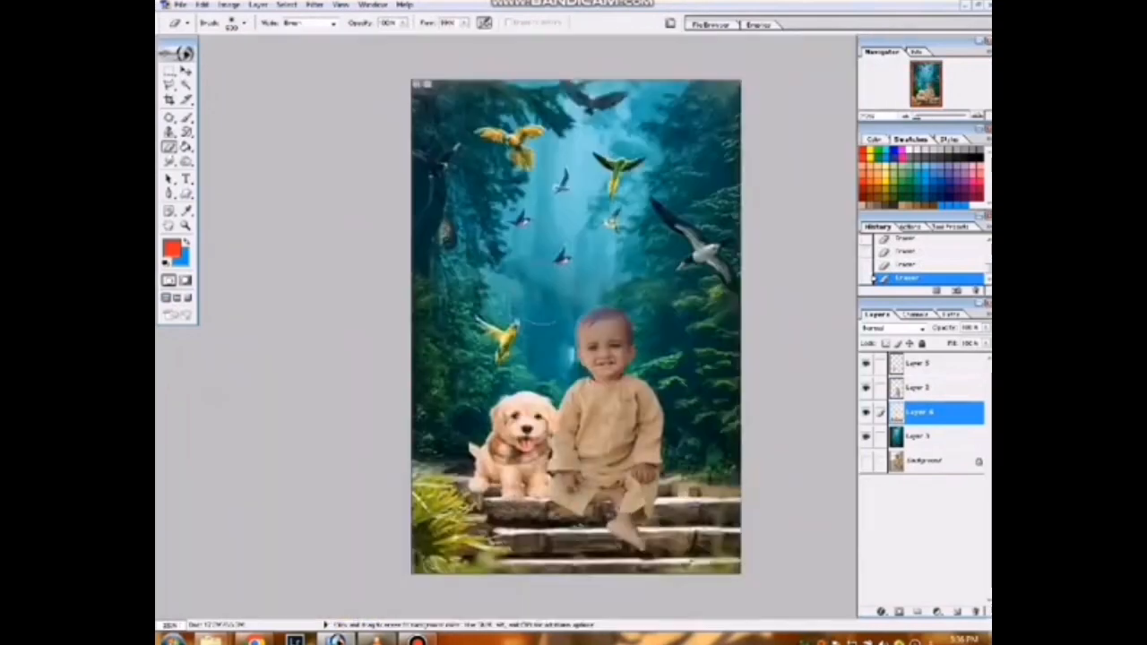
pyautogui.hotkey('ctrl', 'alt', 'z')
pyautogui.hotkey('ctrl', 'alt', 'z')
pyautogui.hotkey('ctrl', 'alt', 'z')
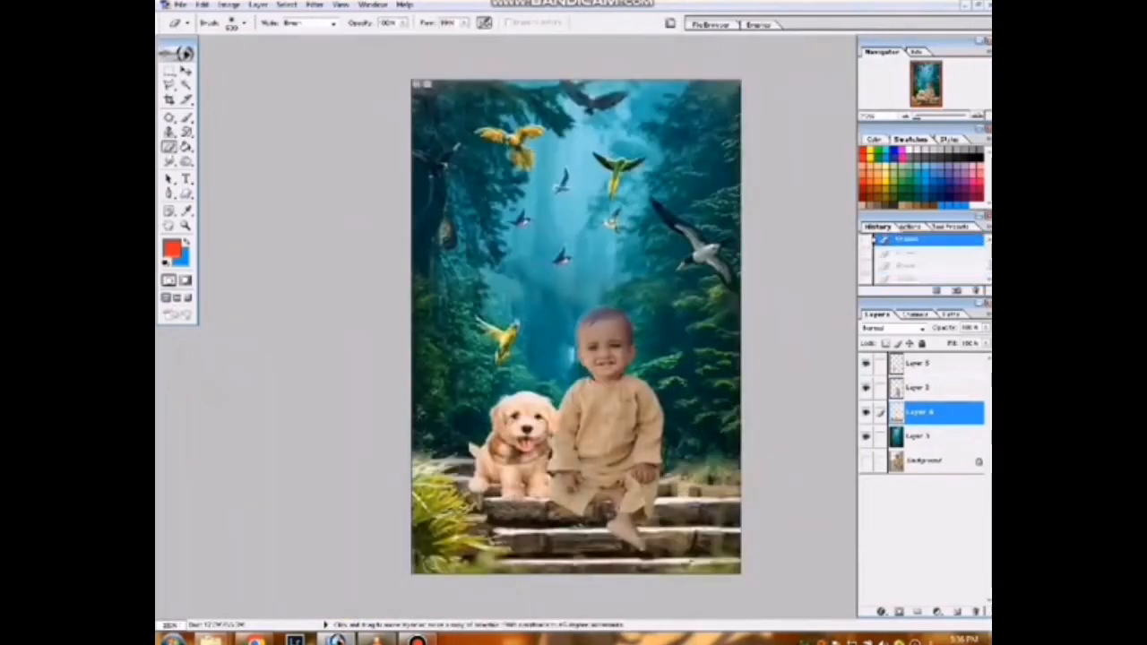
pyautogui.hotkey('ctrl', 'shift', 'z')
pyautogui.hotkey('ctrl', 'shift', 'z')
pyautogui.hotkey('ctrl', 'shift', 'z')
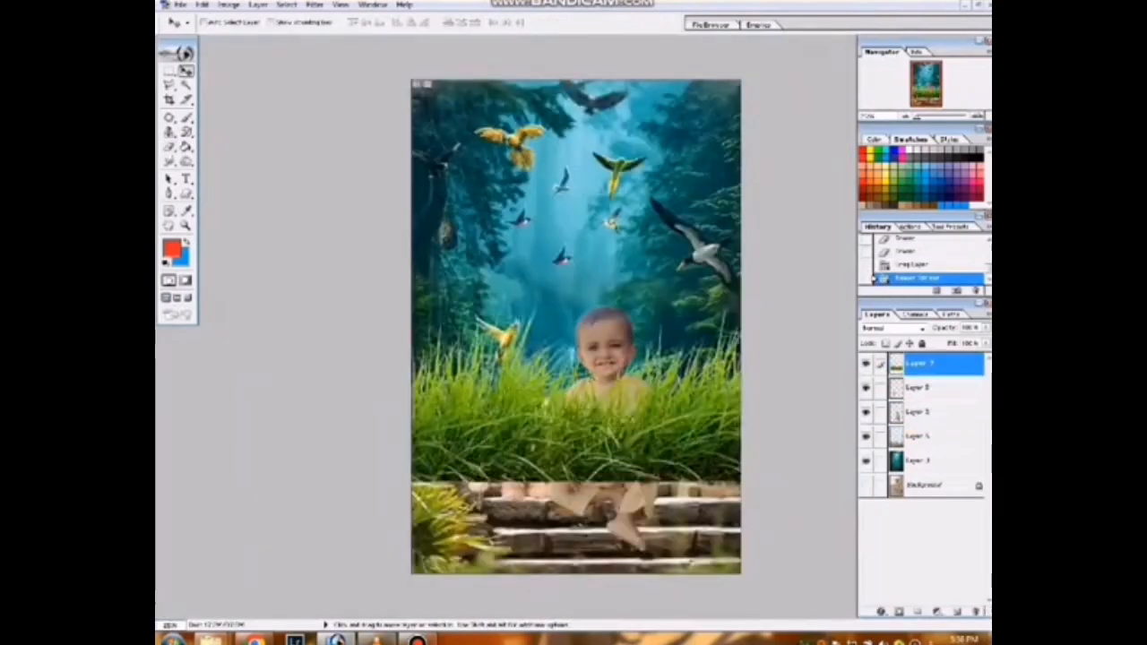
# - Move the grass strip to the bottom of the canvas and narrow it with Free Transform
pyautogui.moveTo(574, 421); pyautogui.dragTo(566, 562)
pyautogui.hotkey('ctrl', 't')
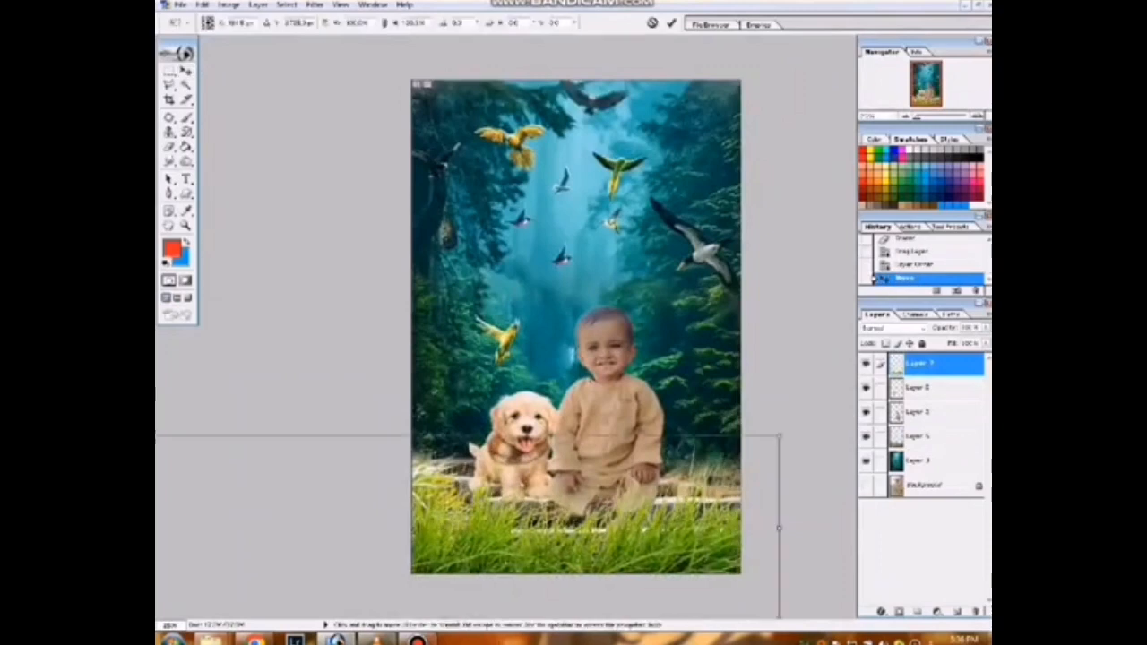
pyautogui.hotkey('ctrl', '-')
pyautogui.hotkey('ctrl', '-')
pyautogui.moveTo(531, 423); pyautogui.dragTo(530, 419)
pyautogui.moveTo(417, 393); pyautogui.dragTo(454, 394)
pyautogui.press('Return')
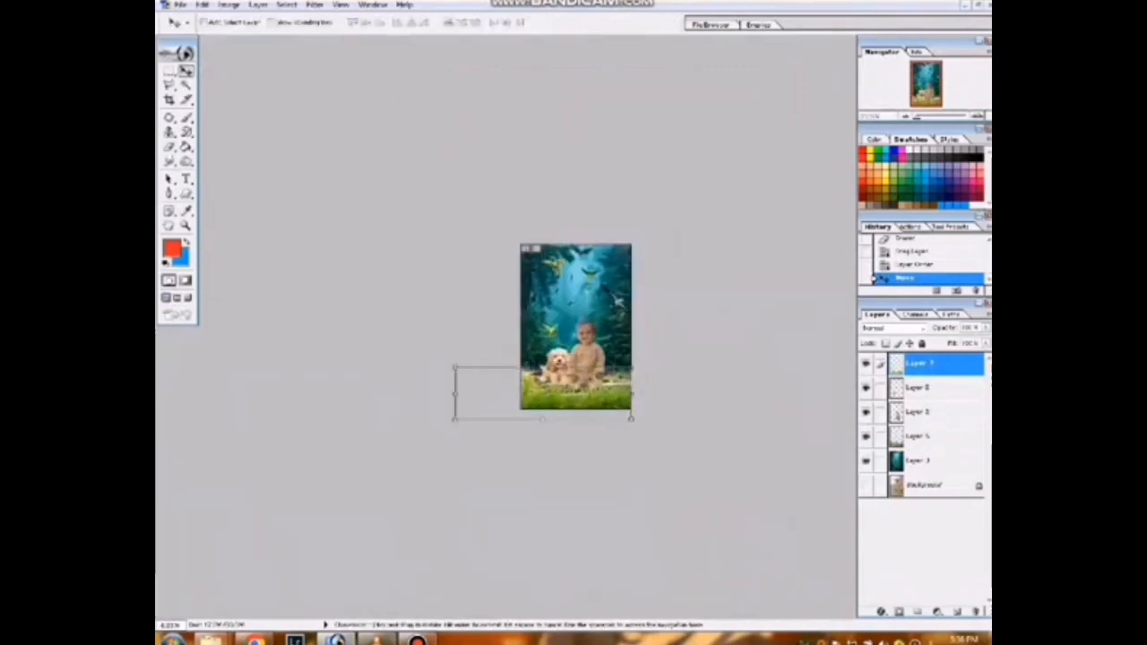
# - Make the stairs layer active and hide the grass layer
pyautogui.hotkey('ctrl', '+')
pyautogui.hotkey('ctrl', '+')
pyautogui.hotkey('ctrl', '+')
pyautogui.hotkey('ctrl', '+')
pyautogui.hotkey('ctrl', '+')
pyautogui.hotkey('ctrl', '+')
pyautogui.scroll(-3, 506, 322)
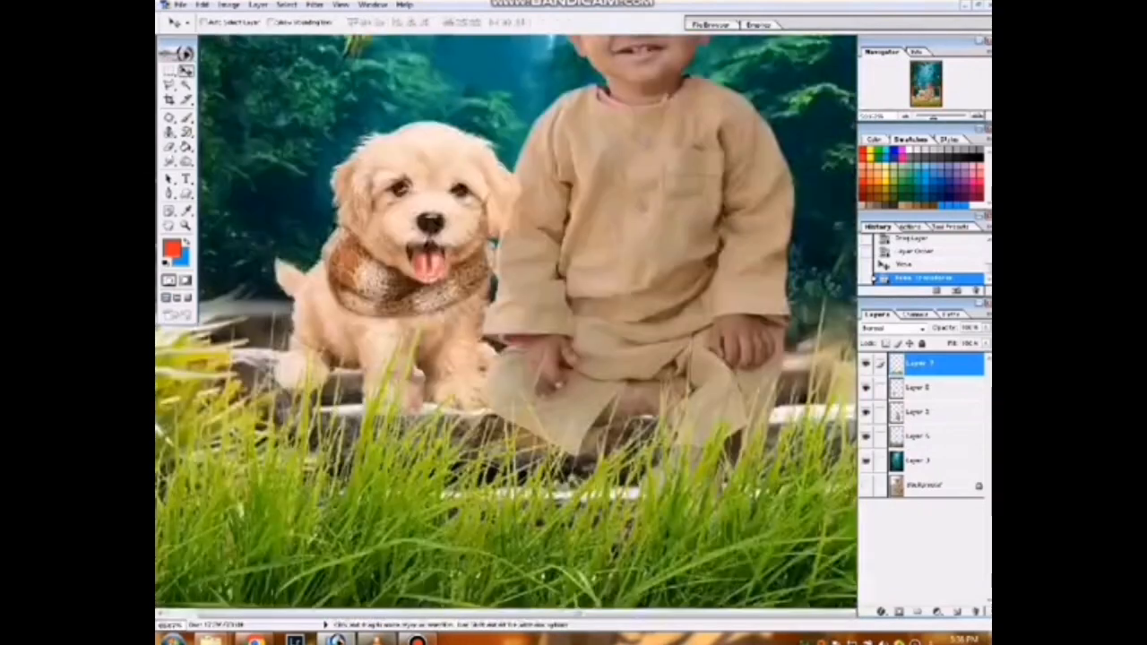
pyautogui.hotkey('ctrl', '-')
pyautogui.hotkey('ctrl', '-')
pyautogui.click(936, 436)
pyautogui.click(866, 364)
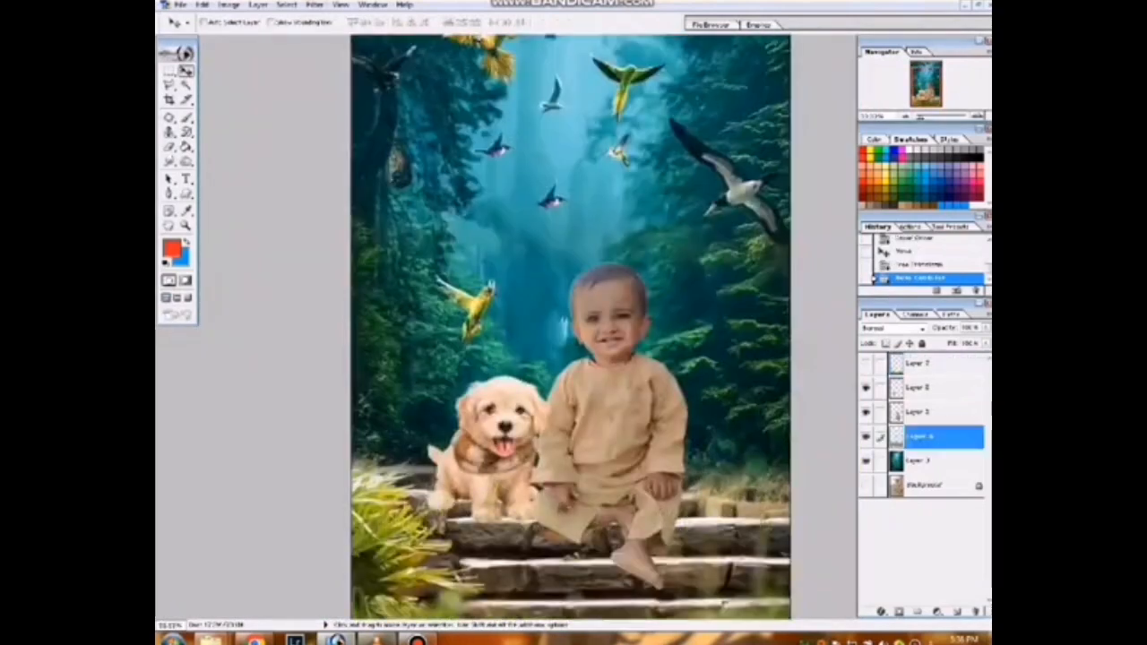
# - Apply Auto Contrast to the stairs layer and shift its hue toward teal with Hue/Saturation to match the forest
pyautogui.hotkey('ctrl', 'shift', 'alt', 'l')
pyautogui.hotkey('ctrl', '-')
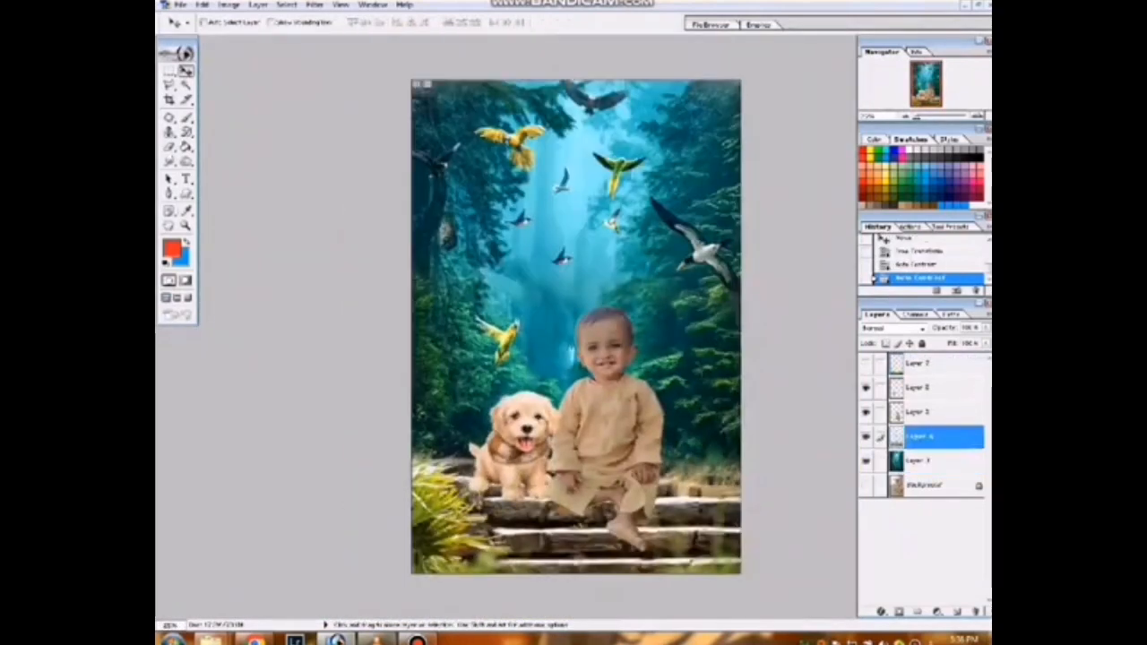
pyautogui.press('i')
pyautogui.hotkey('ctrl', 'u')
pyautogui.moveTo(730, 381); pyautogui.dragTo(764, 380)
pyautogui.press('Return')
pyautogui.hotkey('ctrl', '-')
pyautogui.hotkey('ctrl', '+')
# - Show the grass layer again and shift its colour toward teal green with Hue/Saturation
pyautogui.click(936, 387)
pyautogui.click(937, 363)
pyautogui.hotkey('ctrl', 'u')
pyautogui.press('Return')
pyautogui.hotkey('ctrl', '-')
pyautogui.hotkey('ctrl', '-')
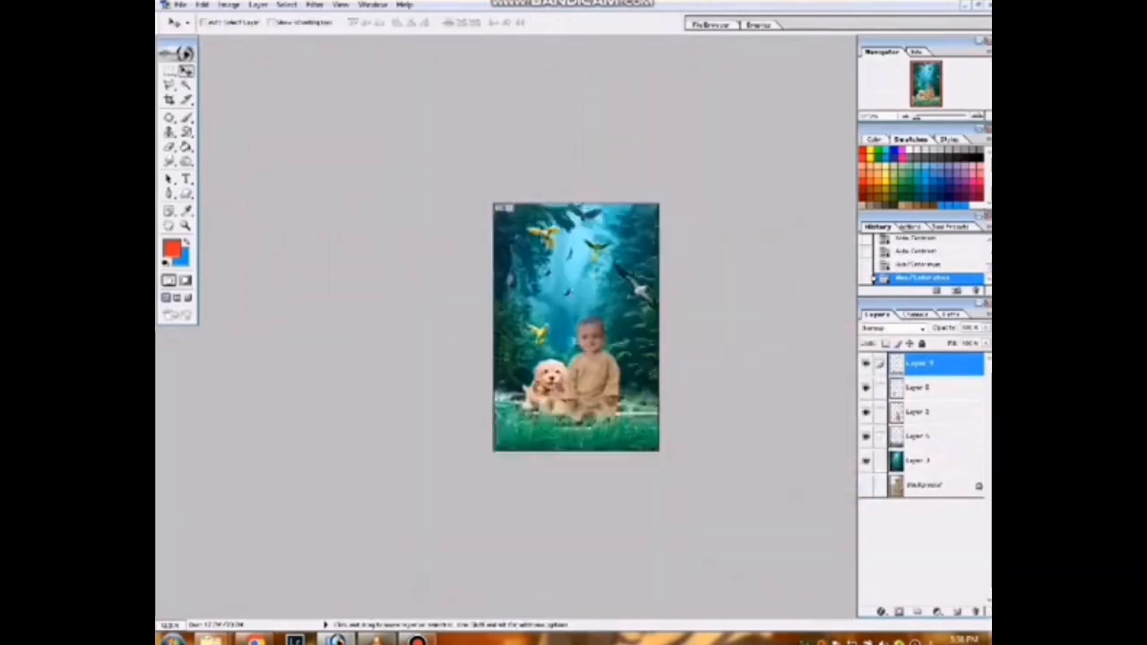
# - Brighten the child layer with Curves by slightly raising the upper part of the RGB curve
pyautogui.hotkey('ctrl', '+')
pyautogui.hotkey('ctrl', '+')
pyautogui.hotkey('ctrl', '+')
pyautogui.hotkey('ctrl', 'm')
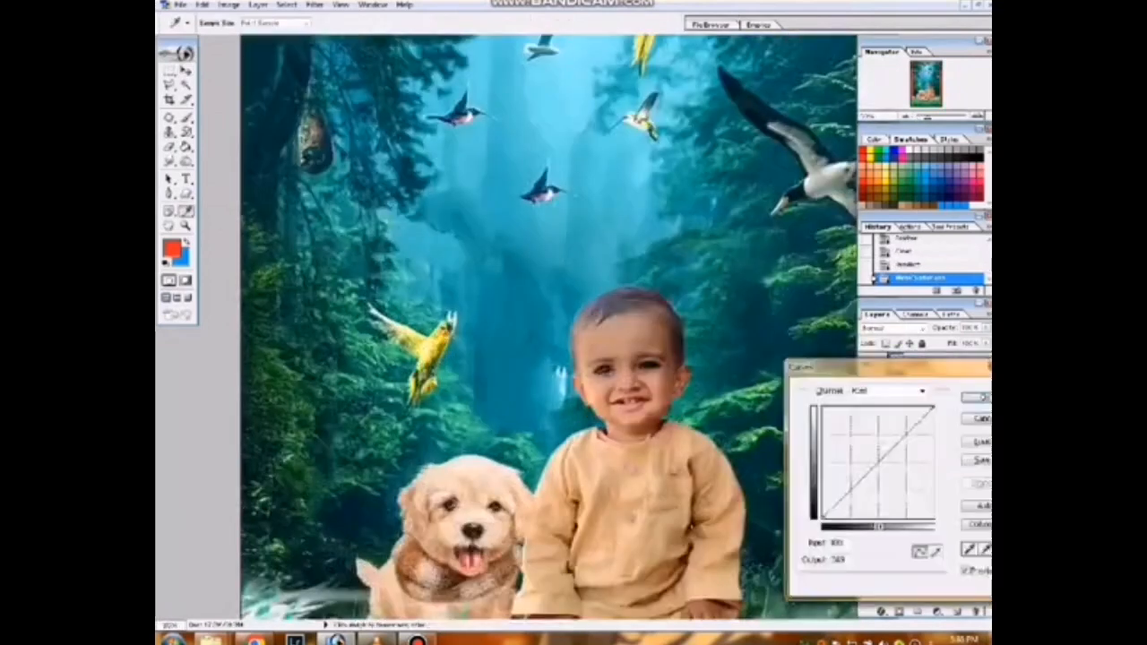
pyautogui.moveTo(905, 435); pyautogui.dragTo(907, 427)
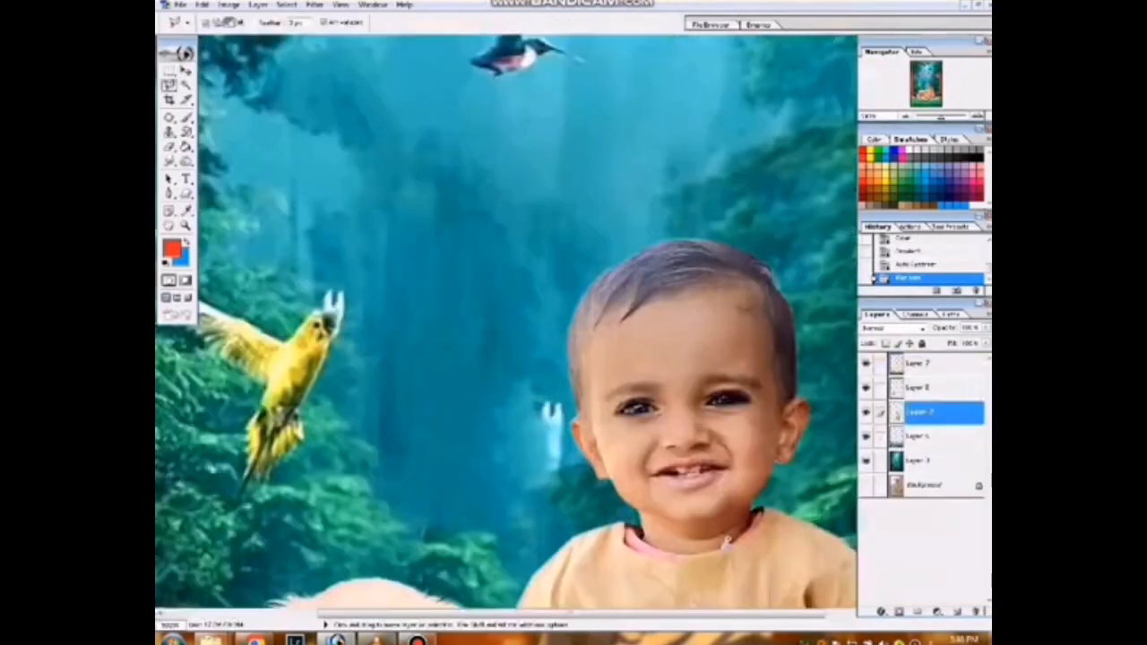
# - Adjust the child's skin tone with Replace Color on the child layer
pyautogui.hotkey('ctrl', '+')
pyautogui.click(229, 5)
pyautogui.click(371, 174)
pyautogui.click(515, 439)
pyautogui.moveTo(892, 471); pyautogui.dragTo(883, 470)
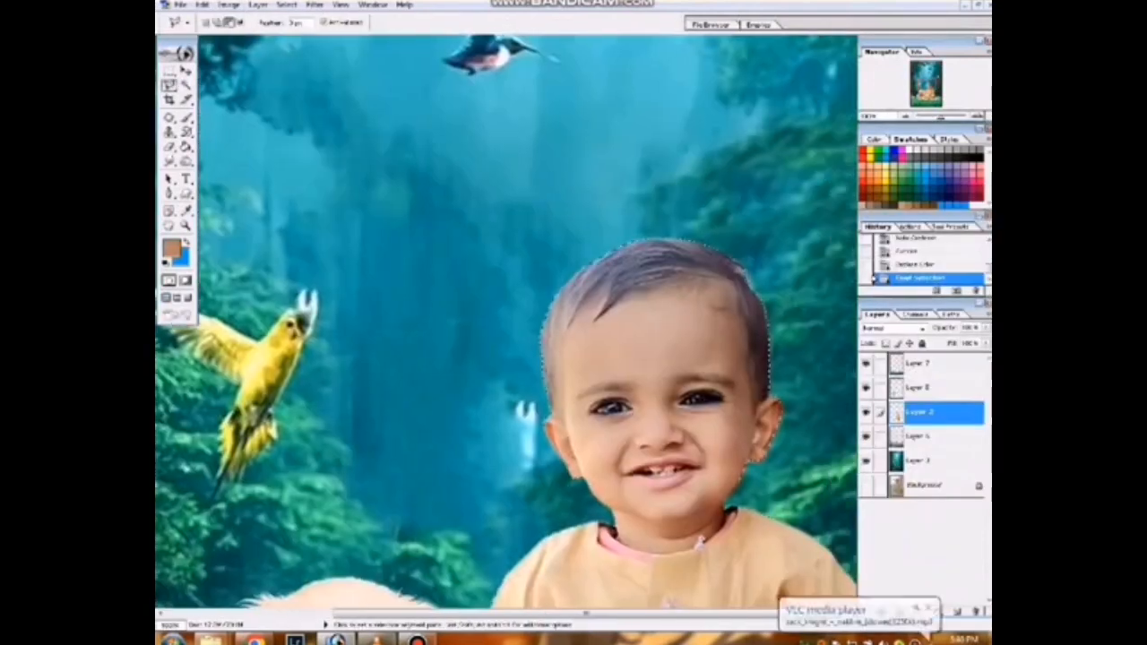
# - Darken the child's hair inside the loaded selection using a much smaller Burn brush, and deselect
pyautogui.press('o')
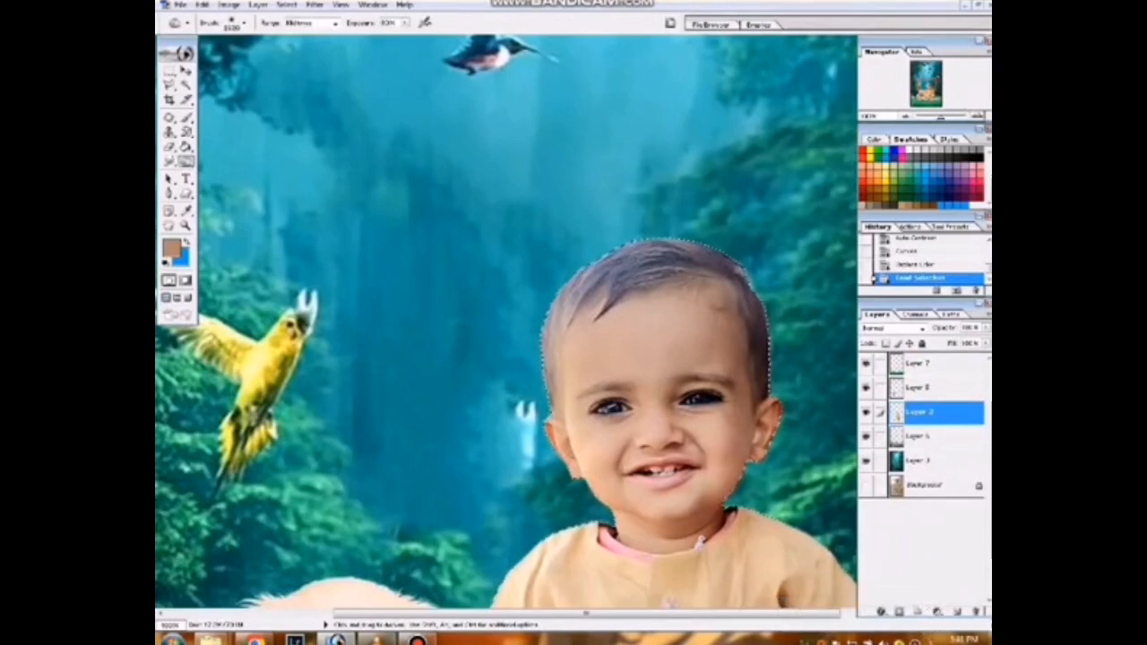
pyautogui.press('[')
pyautogui.press('[')
pyautogui.press('[')
pyautogui.press('[')
pyautogui.press('[')
pyautogui.press('[')
pyautogui.press('[')
pyautogui.press('[')
pyautogui.press('[')
pyautogui.press('[')
pyautogui.press('[')
pyautogui.press('[')
pyautogui.press('[')
pyautogui.press('[')
pyautogui.press('[')
pyautogui.press('[')
pyautogui.press('[')
pyautogui.press('[')
pyautogui.moveTo(715, 265)
pyautogui.mouseDown()
pyautogui.moveTo(569, 321)
pyautogui.moveTo(549, 387)
pyautogui.moveTo(549, 324)
pyautogui.mouseUp()
pyautogui.moveTo(667, 255)
pyautogui.mouseDown()
pyautogui.moveTo(751, 310)
pyautogui.moveTo(760, 380)
pyautogui.moveTo(758, 345)
pyautogui.mouseUp()
pyautogui.moveTo(713, 253)
pyautogui.mouseDown()
pyautogui.moveTo(620, 270)
pyautogui.moveTo(571, 309)
pyautogui.mouseUp()
pyautogui.hotkey('ctrl', 'd')
# - Smudge the hair outline at the upper right of the child's head to remove the light fringe
pyautogui.hotkey('ctrl', '-')
pyautogui.hotkey('ctrl', '-')
pyautogui.hotkey('ctrl', '-')
pyautogui.hotkey('ctrl', '-')
pyautogui.hotkey('ctrl', '-')
pyautogui.hotkey('ctrl', '+')
pyautogui.hotkey('ctrl', '+')
pyautogui.hotkey('ctrl', '+')
pyautogui.hotkey('ctrl', '+')
pyautogui.hotkey('ctrl', '+')
pyautogui.hotkey('ctrl', '+')
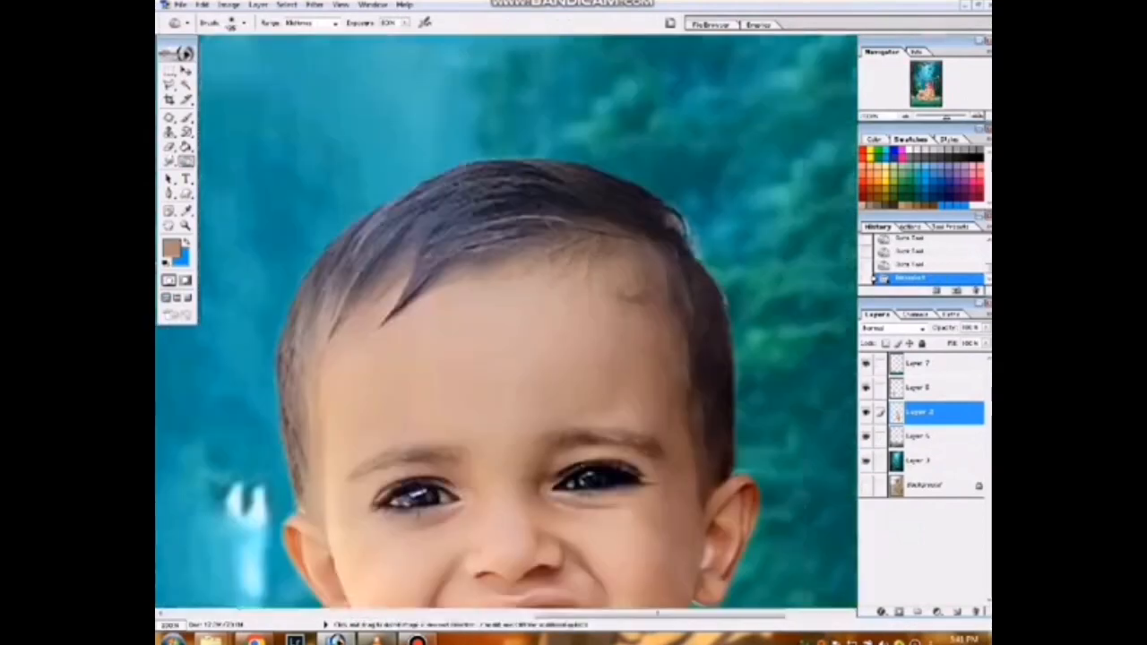
pyautogui.moveTo(520, 403); pyautogui.dragTo(576, 332)
pyautogui.press('r')
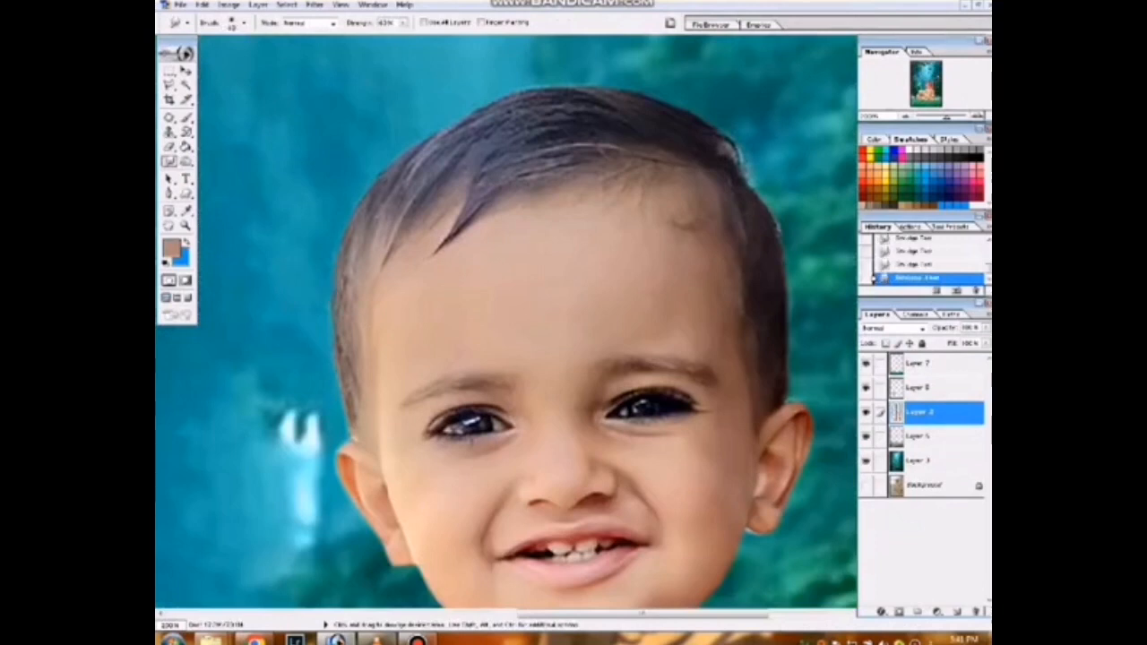
pyautogui.scroll(2, 759, 198)
pyautogui.press('[')
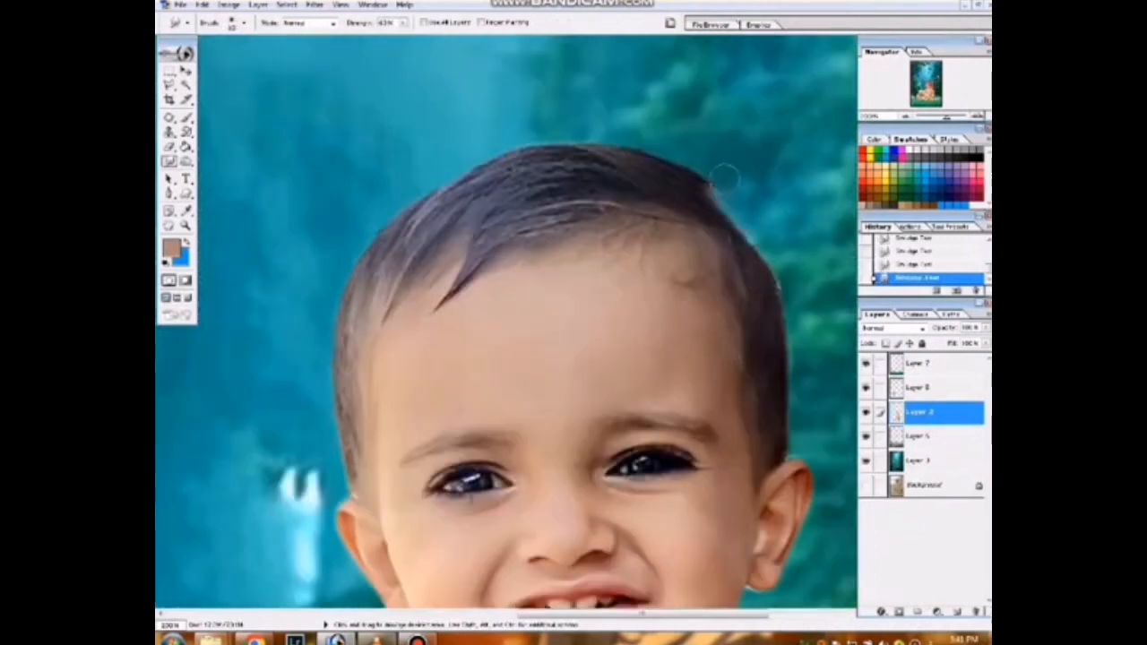
# - Step back three smudge strokes and reapply them, comparing the child's hair edge close up and from farther away
pyautogui.hotkey('ctrl', 'alt', 'z')
pyautogui.hotkey('ctrl', 'alt', 'z')
pyautogui.hotkey('ctrl', 'alt', 'z')
pyautogui.hotkey('ctrl', 'shift', 'z')
pyautogui.hotkey('ctrl', 'shift', 'z')
pyautogui.hotkey('ctrl', 'shift', 'z')
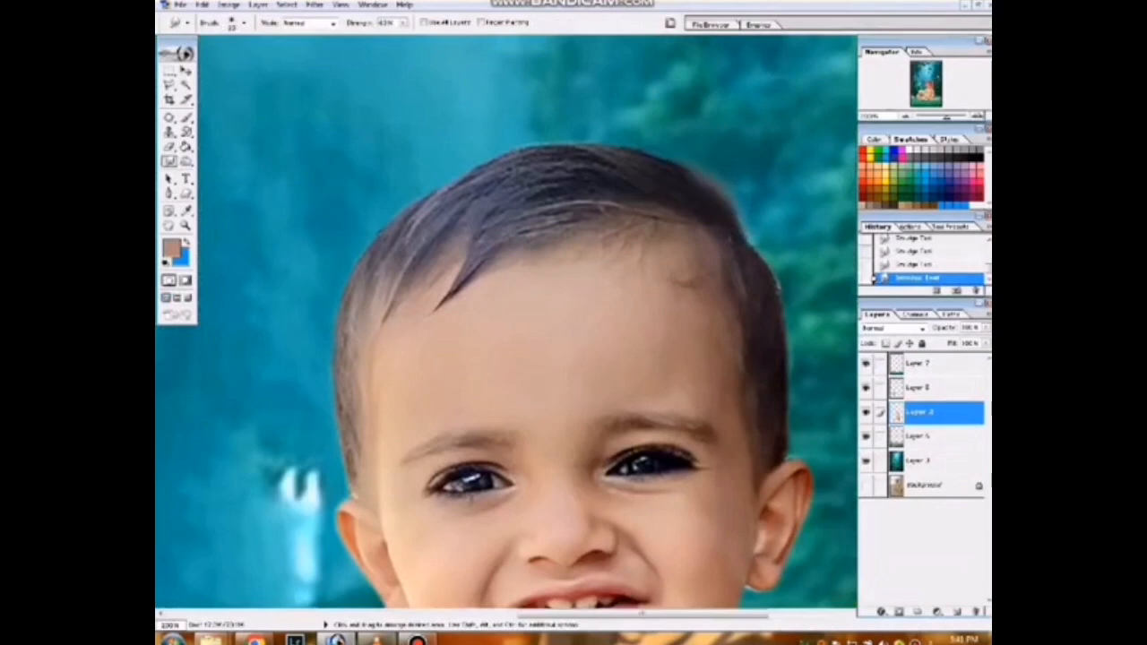
pyautogui.hotkey('ctrl', '-')
pyautogui.hotkey('ctrl', '-')
pyautogui.hotkey('ctrl', '-')
pyautogui.hotkey('ctrl', '+')
pyautogui.hotkey('ctrl', '+')
pyautogui.hotkey('ctrl', '+')
pyautogui.hotkey('ctrl', '+')
# - Smudge the hair outline along the top and left side of the child's head with a larger brush
pyautogui.moveTo(753, 134); pyautogui.dragTo(350, 233)
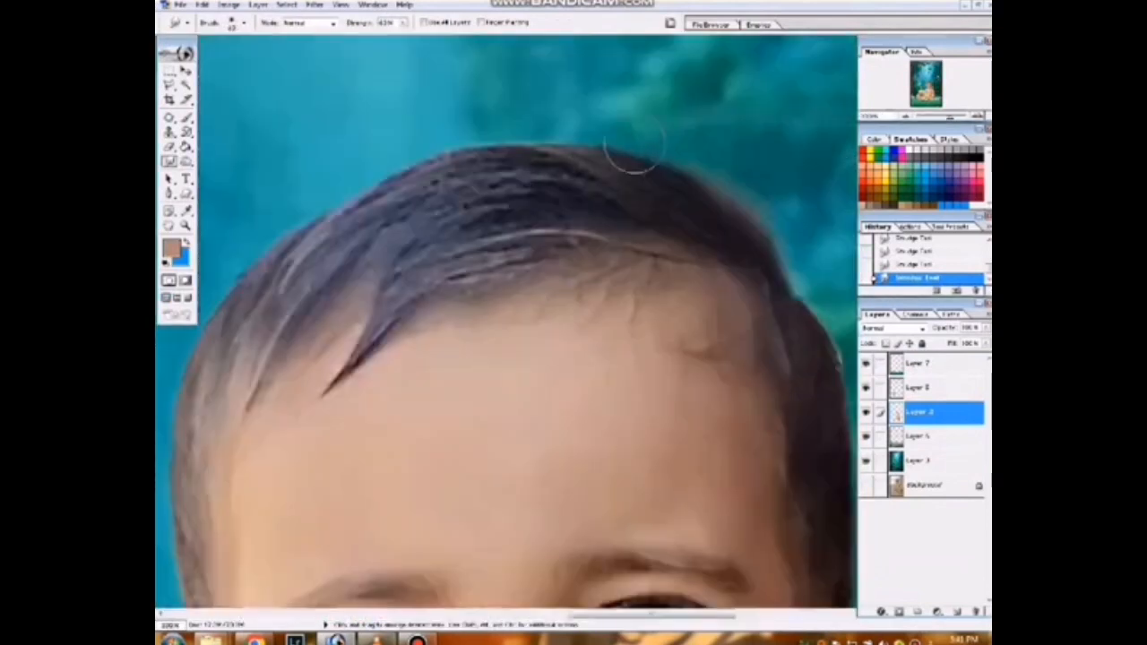
pyautogui.press(']')
pyautogui.press(']')
pyautogui.moveTo(394, 170); pyautogui.dragTo(492, 152)
pyautogui.moveTo(430, 193); pyautogui.dragTo(524, 148)
pyautogui.moveTo(394, 206); pyautogui.dragTo(515, 165)
pyautogui.moveTo(489, 193); pyautogui.dragTo(537, 152)
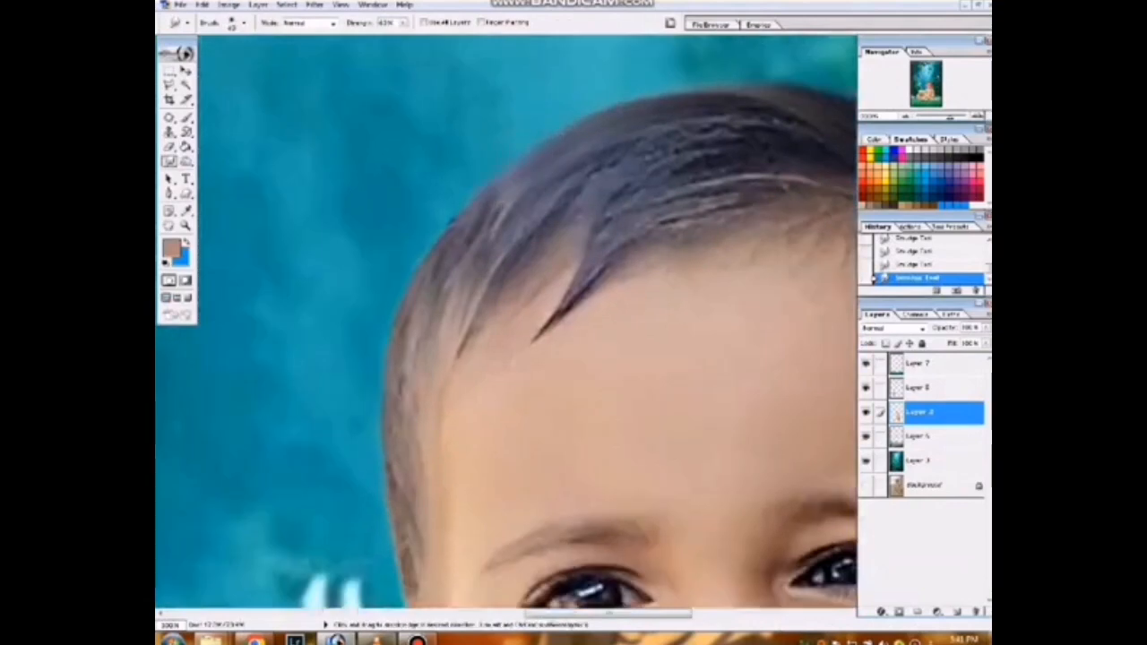
pyautogui.moveTo(443, 223); pyautogui.dragTo(487, 183)
# - Lighten the child's face and collar area with the Dodge tool
pyautogui.hotkey('ctrl', '-')
pyautogui.hotkey('ctrl', '-')
pyautogui.hotkey('ctrl', '-')
pyautogui.hotkey('ctrl', '-')
pyautogui.hotkey('ctrl', '-')
pyautogui.hotkey('ctrl', '+')
pyautogui.hotkey('ctrl', '+')
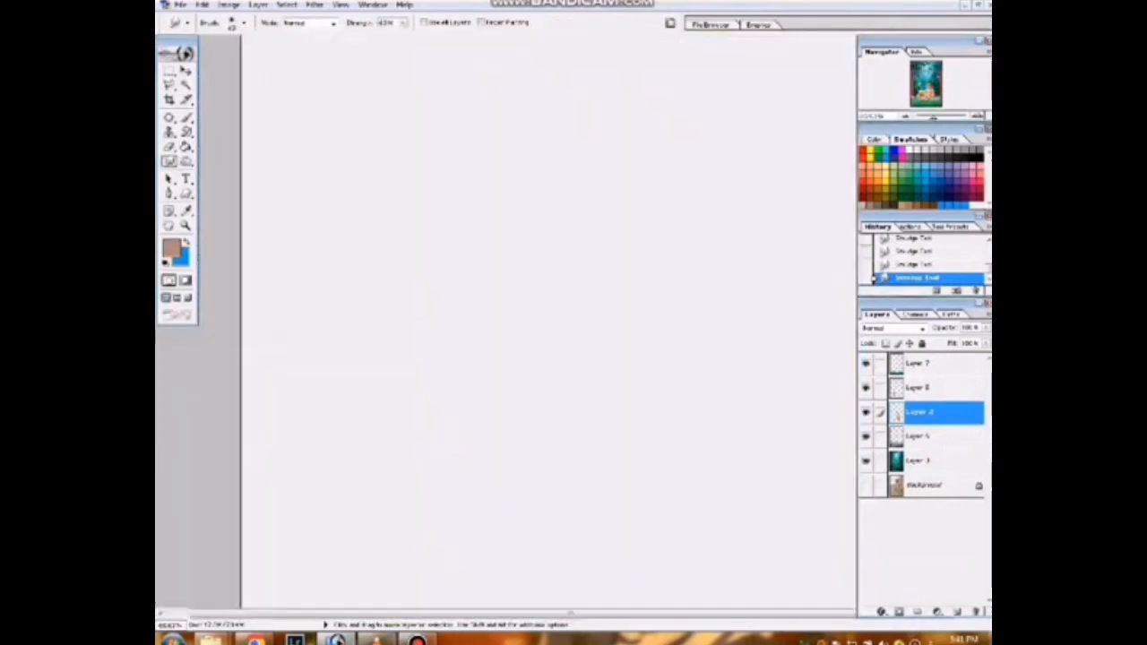
pyautogui.moveTo(555, 134); pyautogui.dragTo(545, 113)
pyautogui.rightClick(187, 161)
pyautogui.click(234, 162)
pyautogui.click(621, 291)
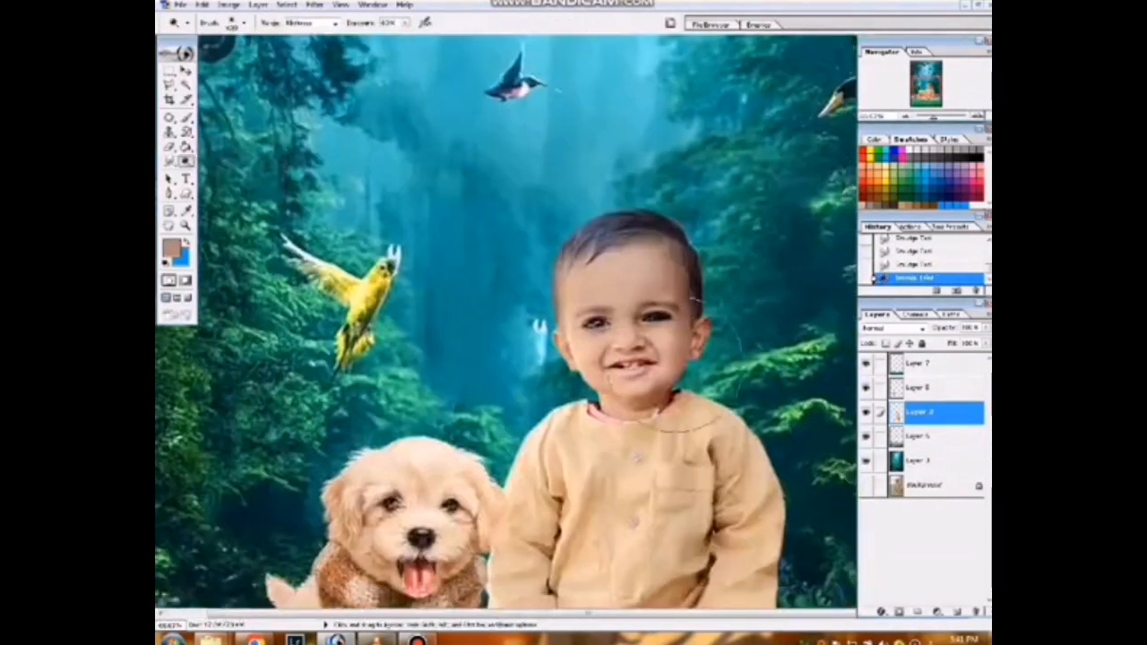
pyautogui.click(627, 313)
pyautogui.click(649, 421)
# - Lighten the child's hand on the knee using a smaller Dodge brush
pyautogui.moveTo(537, 537); pyautogui.dragTo(580, 262)
pyautogui.press('[')
pyautogui.press('[')
pyautogui.press('[')
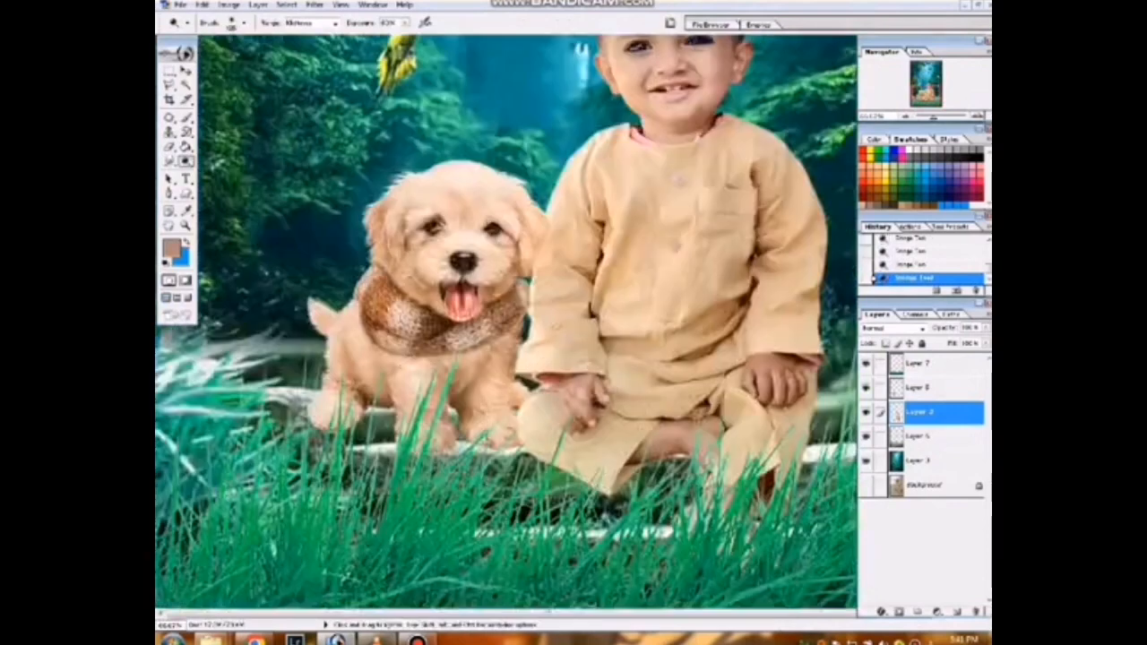
pyautogui.moveTo(777, 371); pyautogui.dragTo(782, 391)
# - Burn shadows into the stairs layer beneath the child's crossed leg and trouser hem
pyautogui.hotkey('ctrl', '+')
pyautogui.hotkey('ctrl', '+')
pyautogui.moveTo(735, 538); pyautogui.dragTo(520, 133)
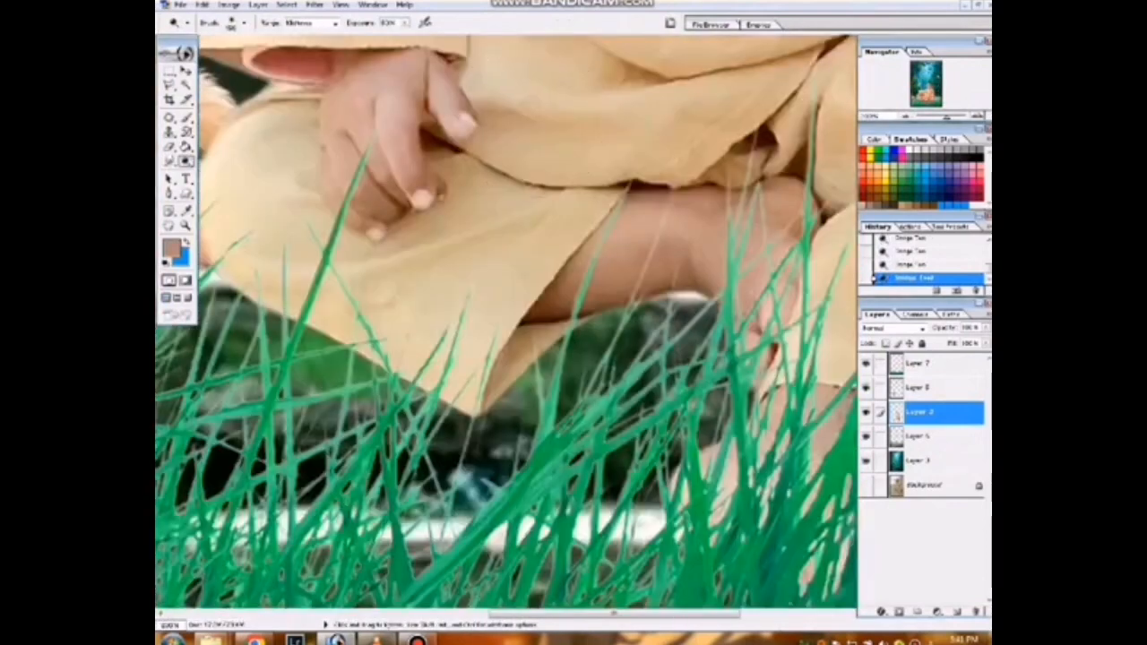
pyautogui.click(920, 436)
pyautogui.rightClick(186, 161)
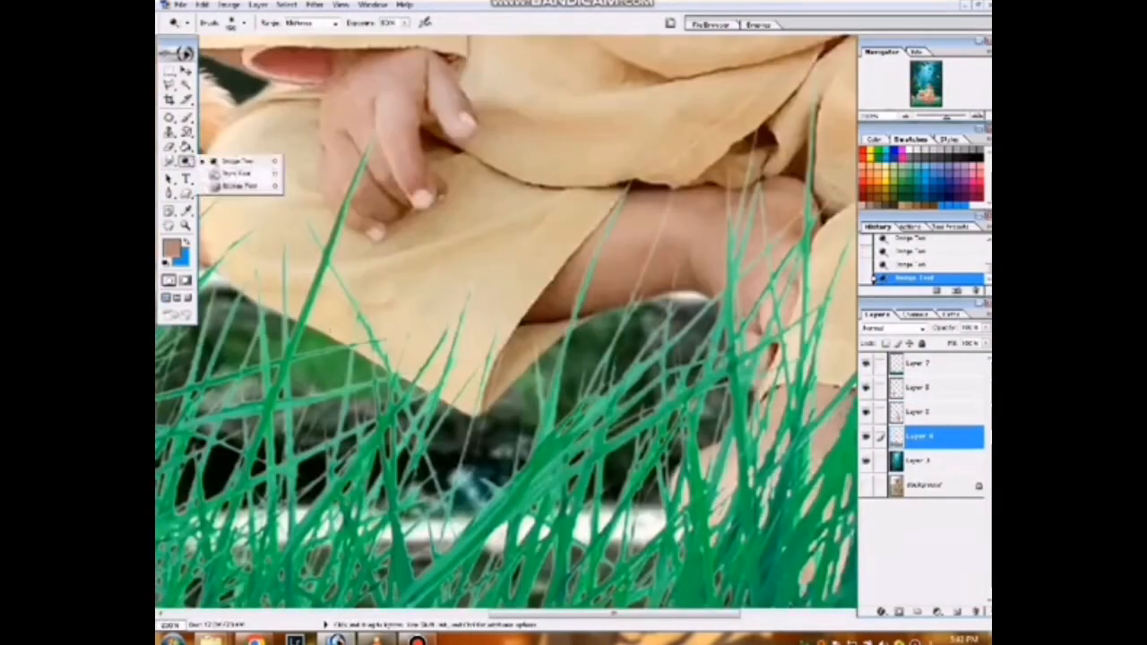
pyautogui.click(235, 174)
pyautogui.press(']')
pyautogui.press(']')
pyautogui.moveTo(331, 338); pyautogui.dragTo(355, 364)
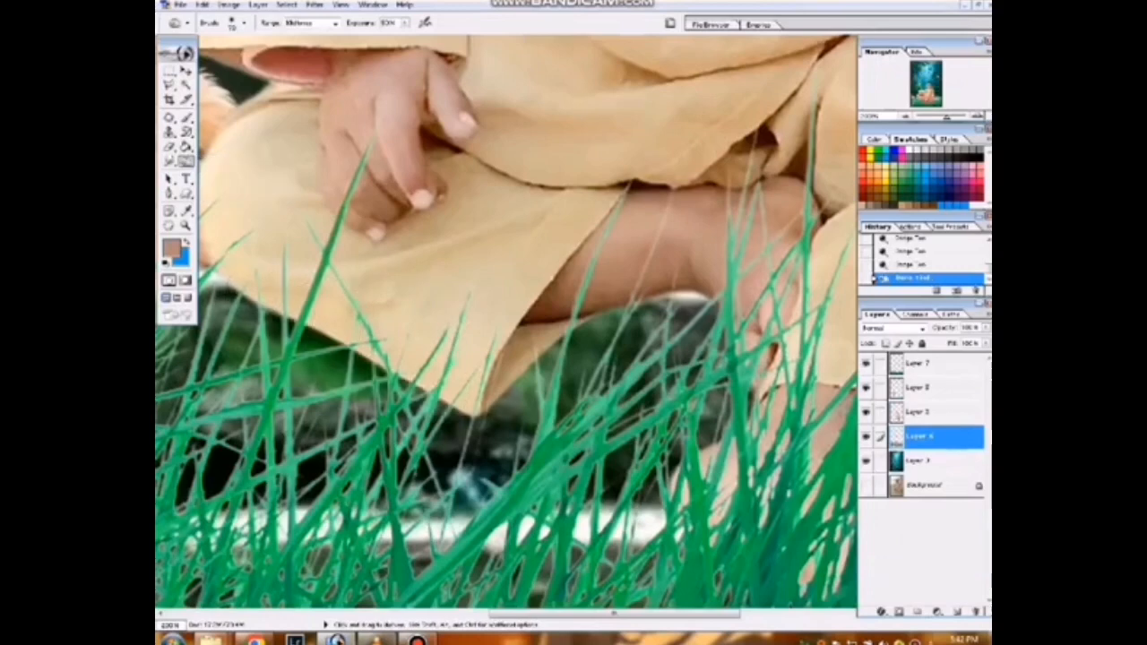
pyautogui.moveTo(251, 323); pyautogui.dragTo(324, 373)
pyautogui.moveTo(453, 418)
pyautogui.mouseDown()
pyautogui.moveTo(592, 339)
pyautogui.moveTo(502, 413)
pyautogui.moveTo(694, 324)
pyautogui.moveTo(519, 246)
pyautogui.mouseUp()
pyautogui.moveTo(540, 336); pyautogui.dragTo(479, 426)
# - Burn more shadow into the stairs around the child's foot and beside the right-hand trouser leg
pyautogui.moveTo(538, 403); pyautogui.dragTo(413, 290)
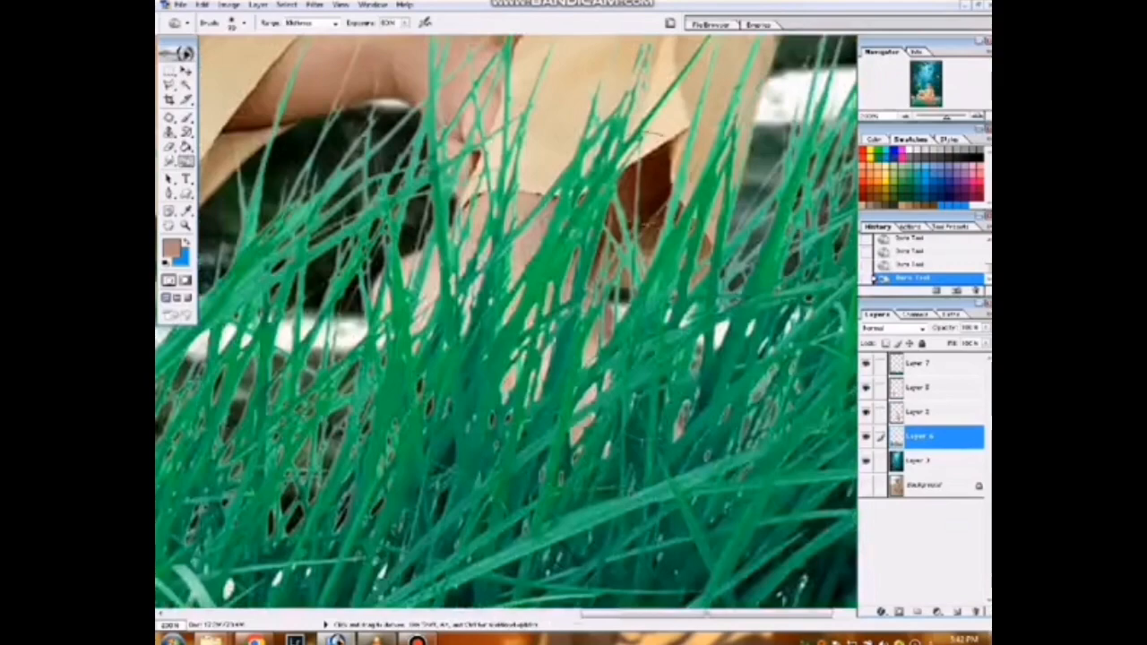
pyautogui.moveTo(681, 269); pyautogui.dragTo(471, 272)
pyautogui.moveTo(547, 134); pyautogui.dragTo(529, 260)
pyautogui.moveTo(537, 215); pyautogui.dragTo(493, 399)
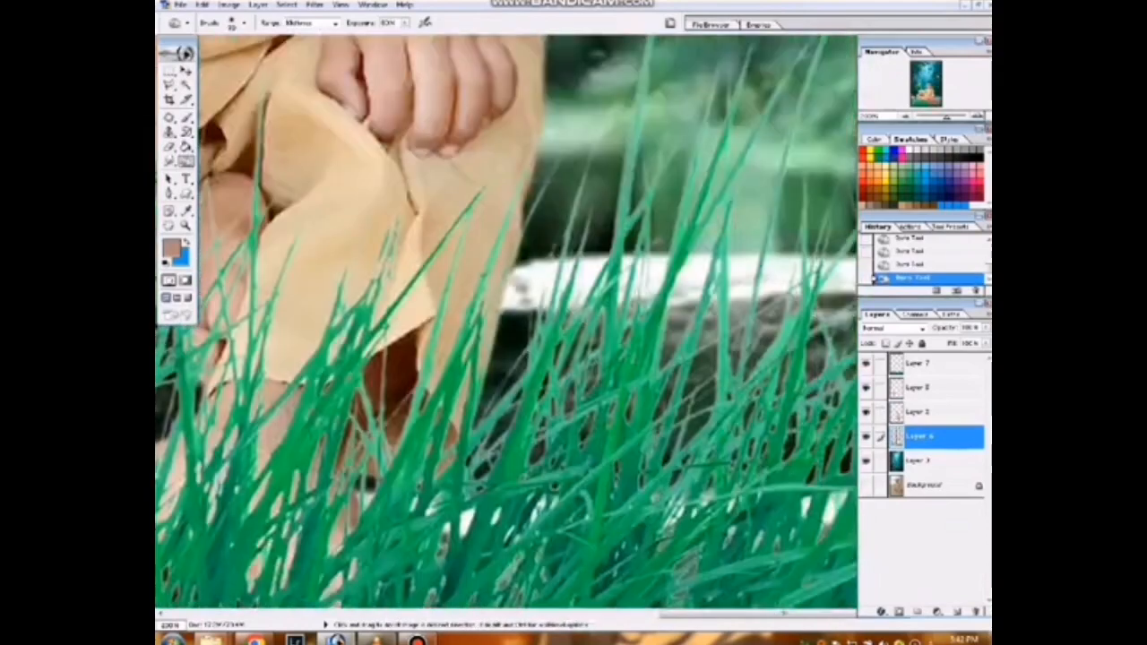
pyautogui.moveTo(522, 286); pyautogui.dragTo(514, 336)
# - Burn a shadow into the stairs layer around the puppy's paws
pyautogui.moveTo(268, 368); pyautogui.dragTo(843, 327)
pyautogui.hotkey('ctrl', '0')
pyautogui.hotkey('ctrl', '+')
pyautogui.hotkey('ctrl', '+')
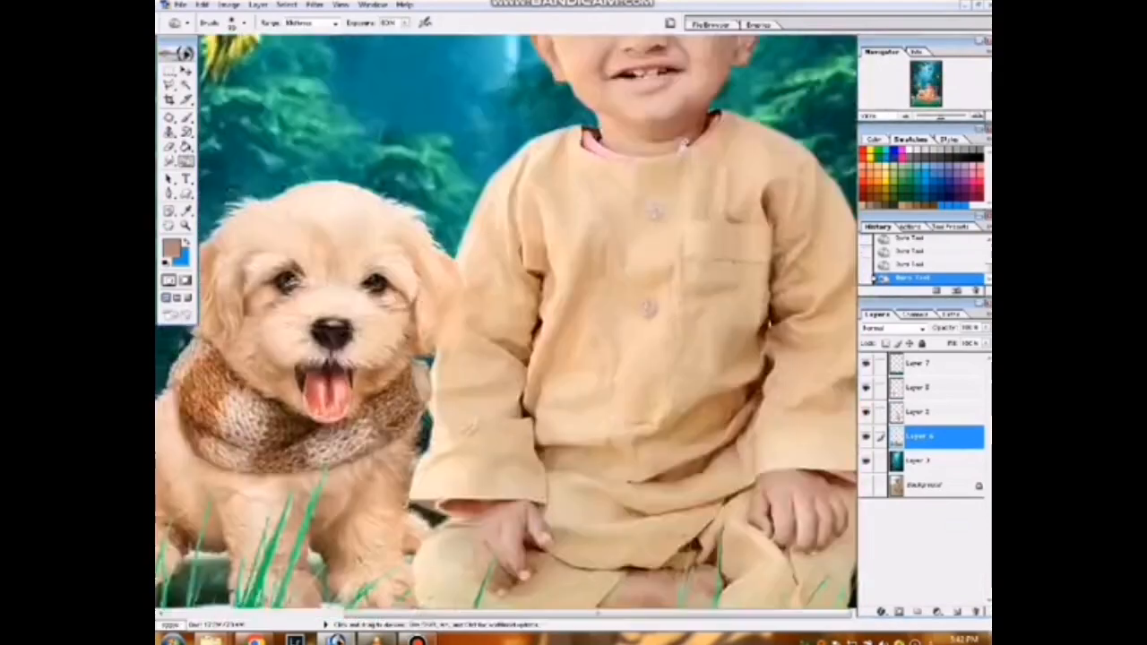
pyautogui.moveTo(510, 413); pyautogui.dragTo(540, 171)
pyautogui.moveTo(349, 369); pyautogui.dragTo(544, 332)
pyautogui.moveTo(397, 324); pyautogui.dragTo(341, 319)
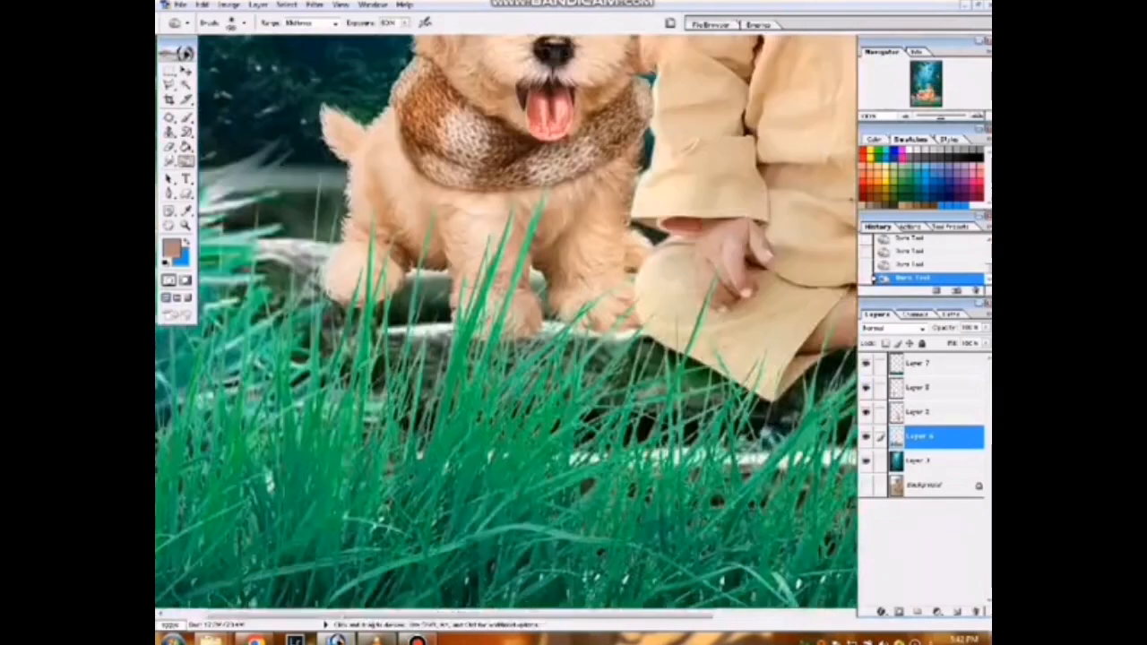
# - Soften the grass layer with a Gaussian Blur so it reads as out-of-focus foreground
pyautogui.hotkey('ctrl', '0')
pyautogui.click(917, 362)
pyautogui.click(313, 4)
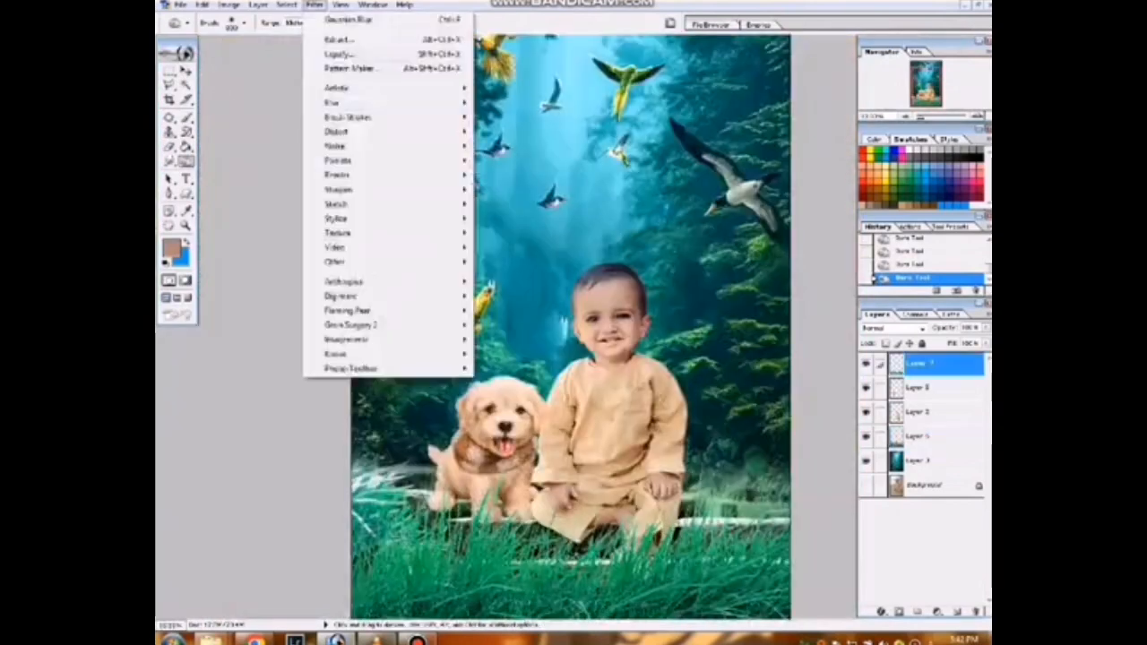
pyautogui.moveTo(332, 99)
pyautogui.click(525, 131)
pyautogui.moveTo(520, 385); pyautogui.dragTo(529, 302)
pyautogui.moveTo(712, 479); pyautogui.dragTo(691, 479)
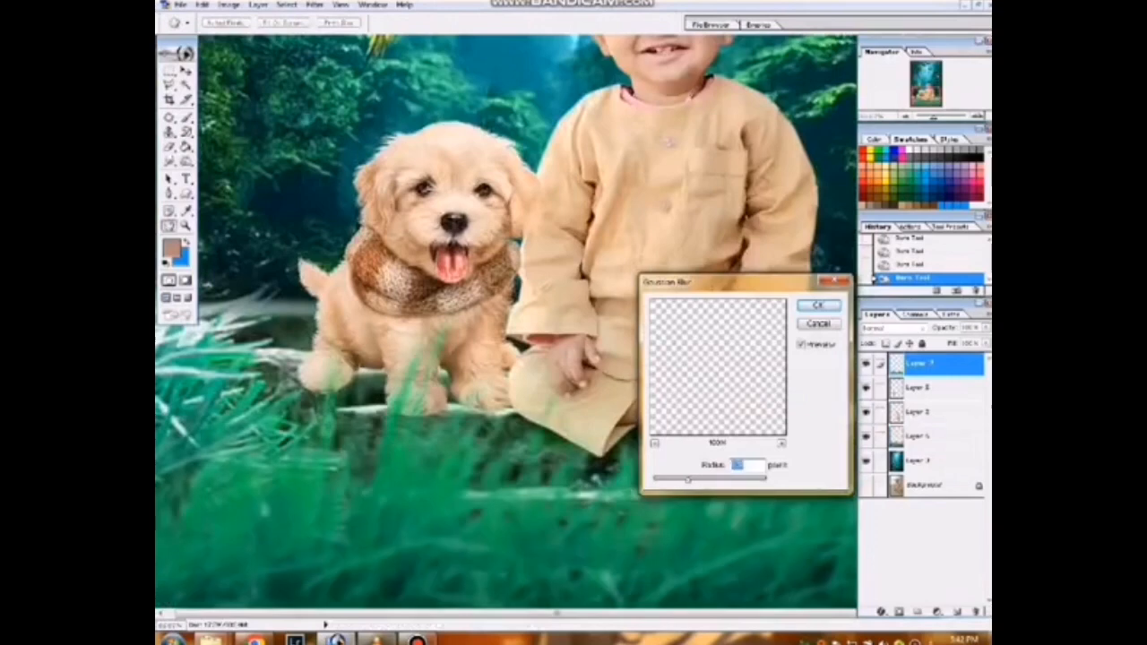
pyautogui.click(818, 305)
# - Examine how the blurred grass blends with the child, puppy and steps in the whole composition and close up
pyautogui.hotkey('ctrl', '-')
pyautogui.hotkey('ctrl', '-')
pyautogui.hotkey('ctrl', '-')
pyautogui.hotkey('ctrl', '-')
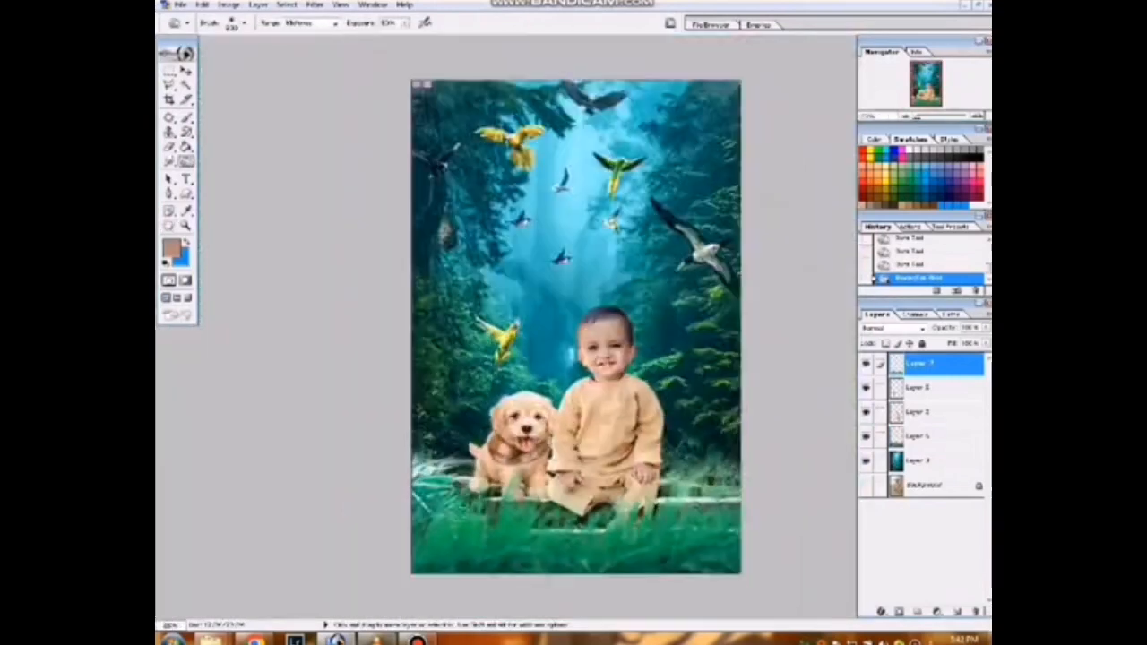
pyautogui.hotkey('ctrl', '+')
pyautogui.hotkey('ctrl', '+')
pyautogui.hotkey('ctrl', '+')
pyautogui.hotkey('ctrl', '+')
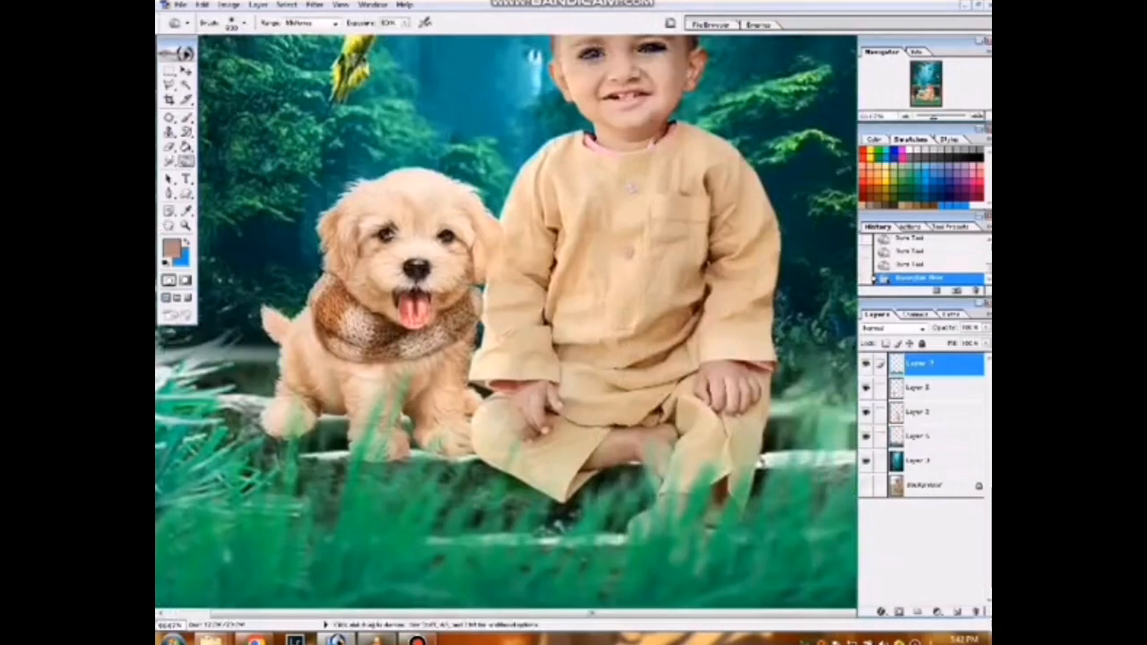
# - Make the child's layer active and lighten the child with the Dodge tool
pyautogui.click(932, 412)
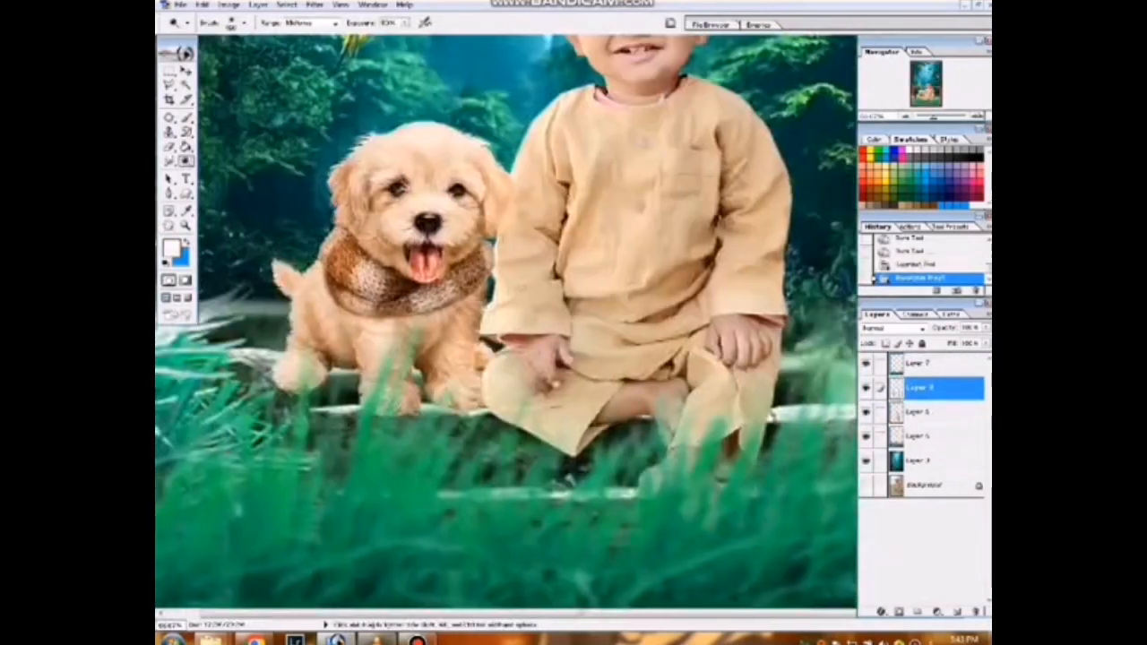
pyautogui.hotkey('alt', '[')
pyautogui.hotkey('ctrl', '-')
pyautogui.hotkey('ctrl', '-')
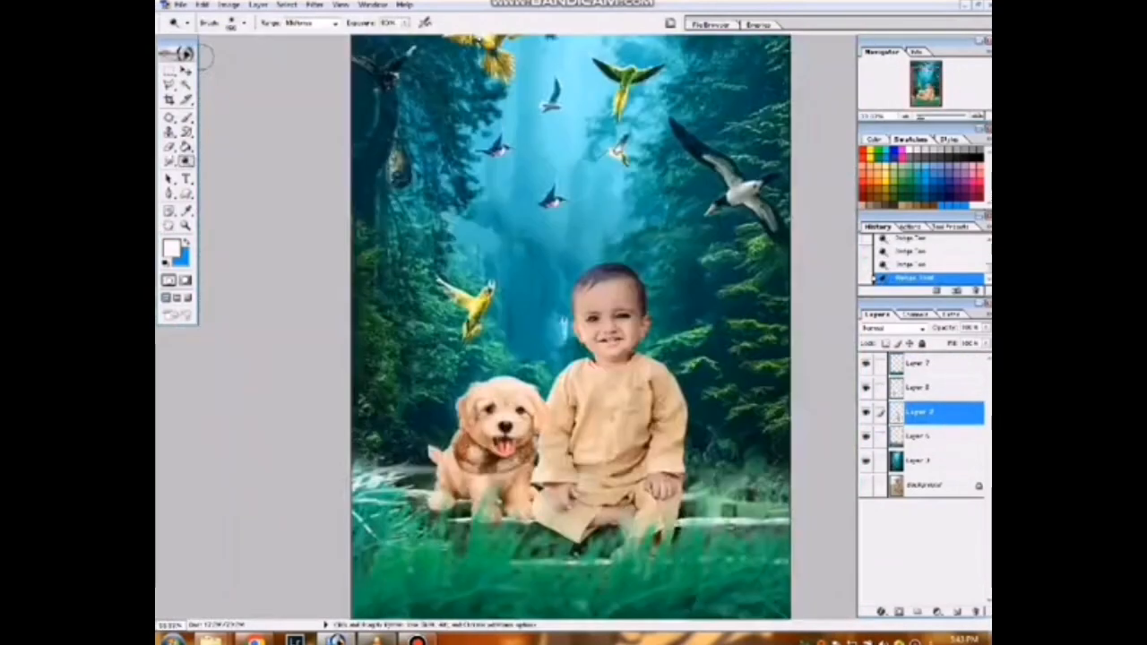
pyautogui.click(184, 54)
pyautogui.click(584, 238)
# - Stretch the stairs layer upward from its upper edge with Free Transform
pyautogui.hotkey('ctrl', '-')
pyautogui.click(923, 461)
pyautogui.click(923, 437)
pyautogui.hotkey('ctrl', 't')
pyautogui.hotkey('ctrl', '-')
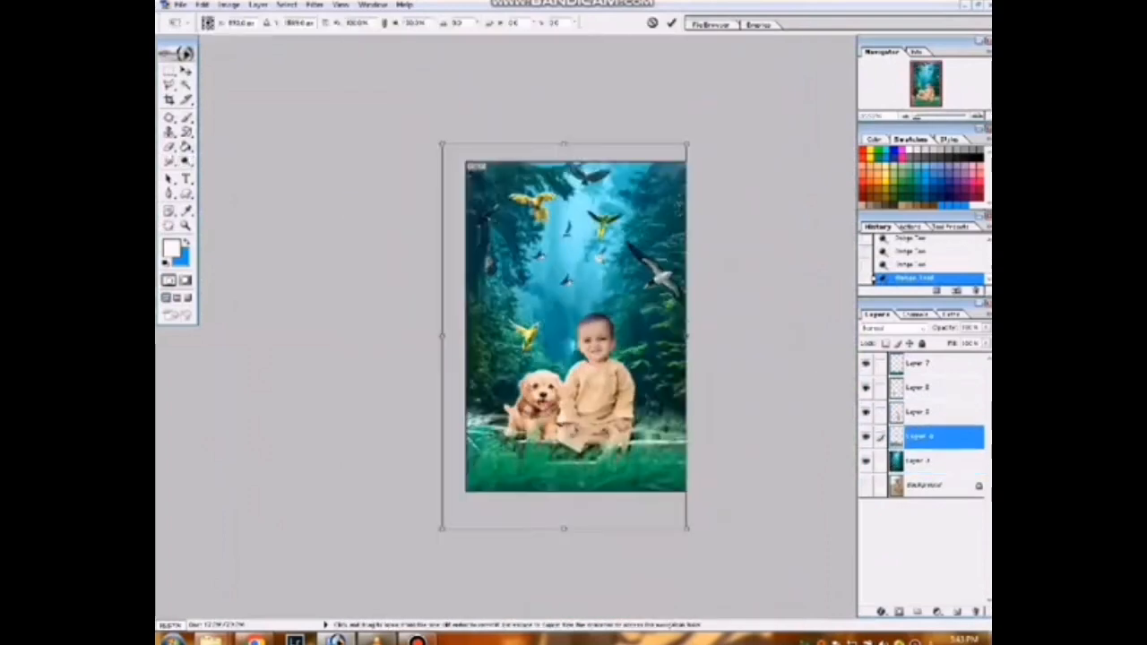
pyautogui.moveTo(565, 144); pyautogui.dragTo(564, 110)
pyautogui.press('Return')
pyautogui.hotkey('ctrl', '+')
pyautogui.hotkey('ctrl', '+')
pyautogui.hotkey('ctrl', '+')
pyautogui.hotkey('ctrl', '+')
pyautogui.hotkey('ctrl', '+')
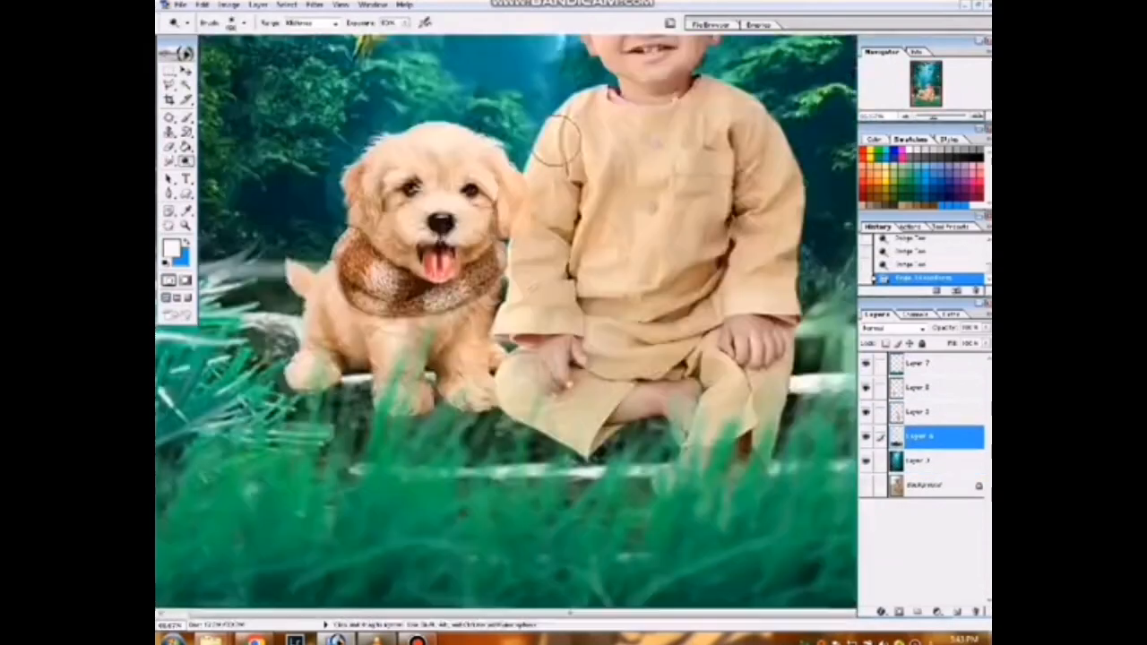
# - Merge the child's and puppy's layers into a single layer, leaving the forest, steps and grass layers separate
pyautogui.hotkey('ctrl', '-')
pyautogui.hotkey('ctrl', '-')
pyautogui.hotkey('ctrl', '-')
pyautogui.hotkey('ctrl', '-')
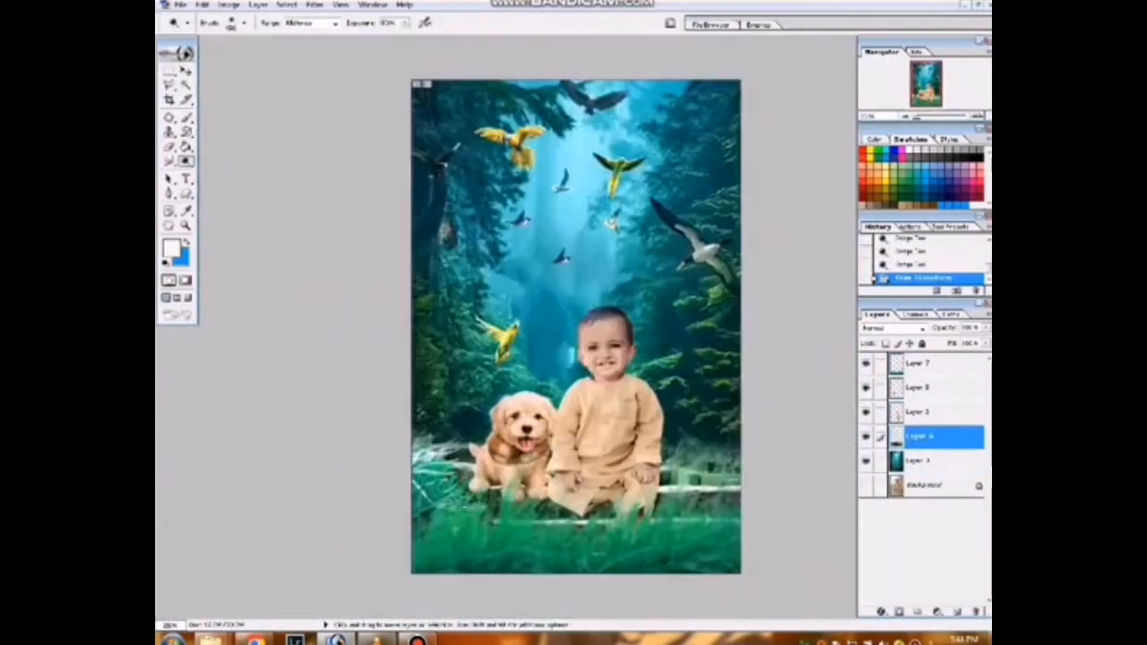
pyautogui.hotkey('ctrl', '+')
pyautogui.hotkey('ctrl', '+')
pyautogui.click(923, 388)
pyautogui.hotkey('ctrl', '-')
pyautogui.hotkey('ctrl', '-')
pyautogui.click(923, 412)
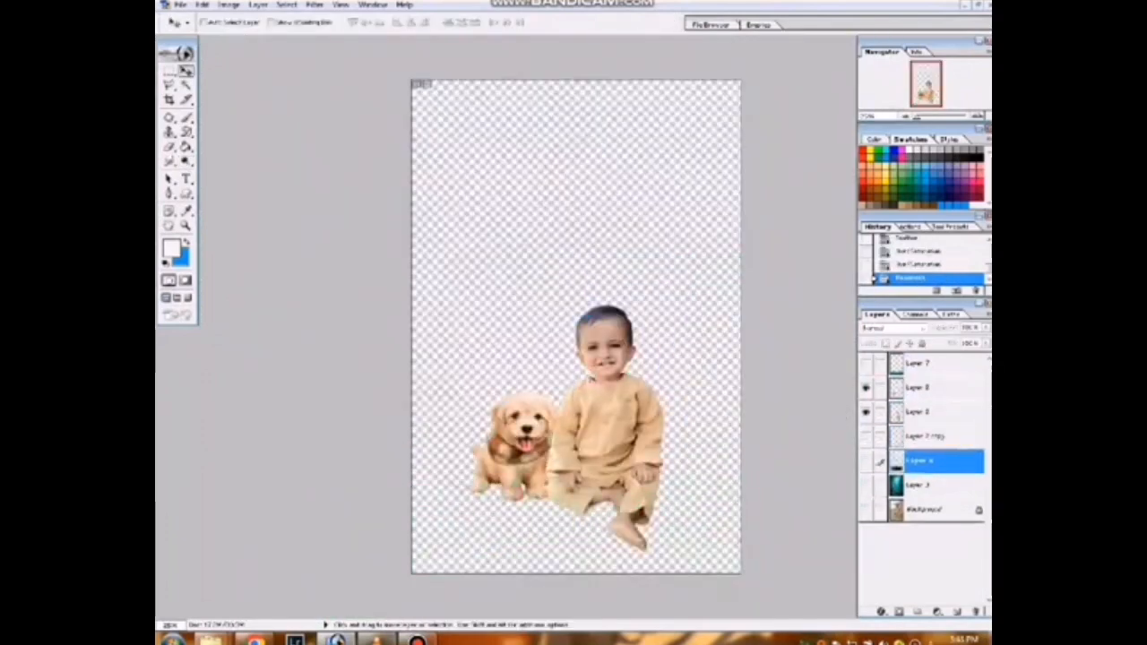
pyautogui.hotkey('ctrl', 'shift', 'e')
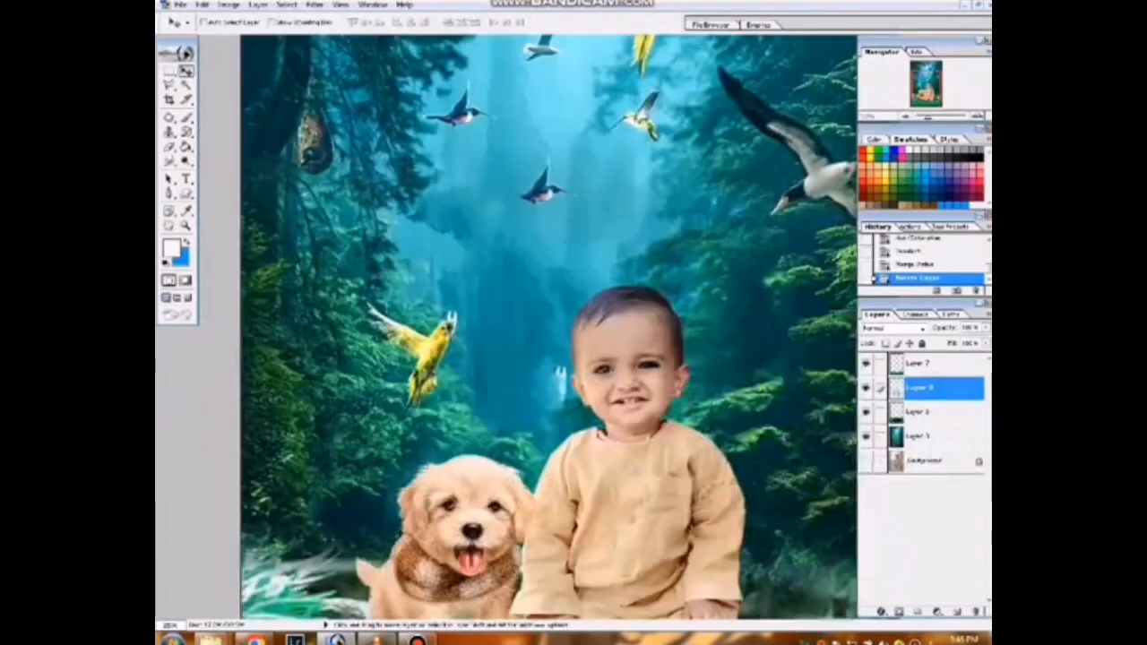
# - Adjust the merged figures with Levels and lower the Blue channel's white input level to 242
pyautogui.hotkey('ctrl', 'l')
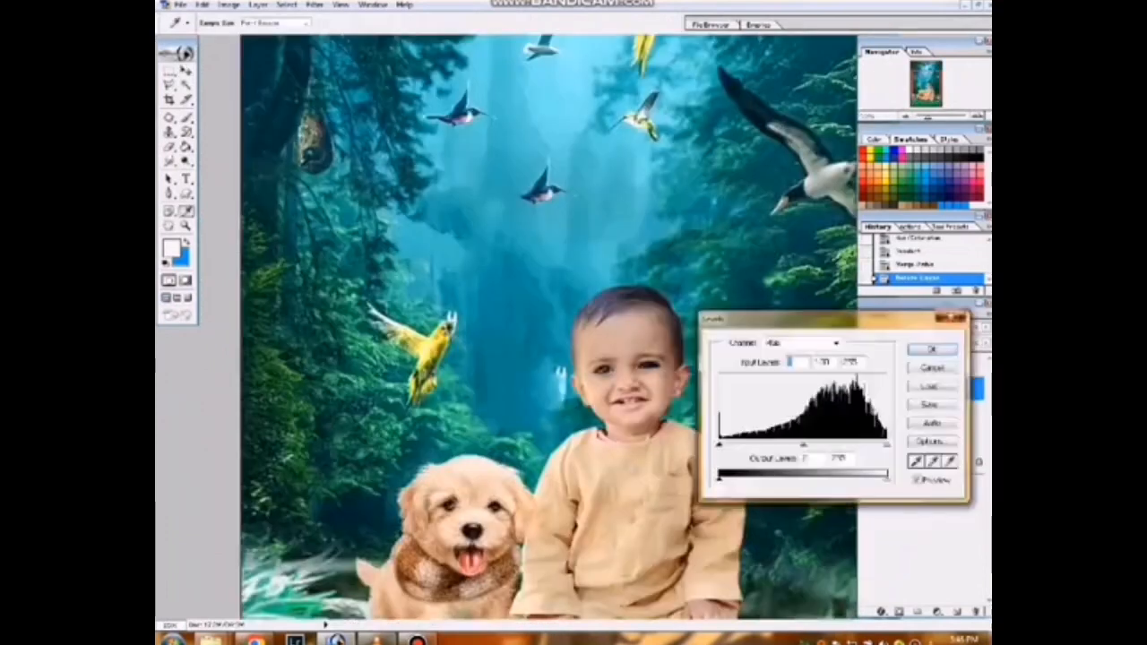
pyautogui.write('10')
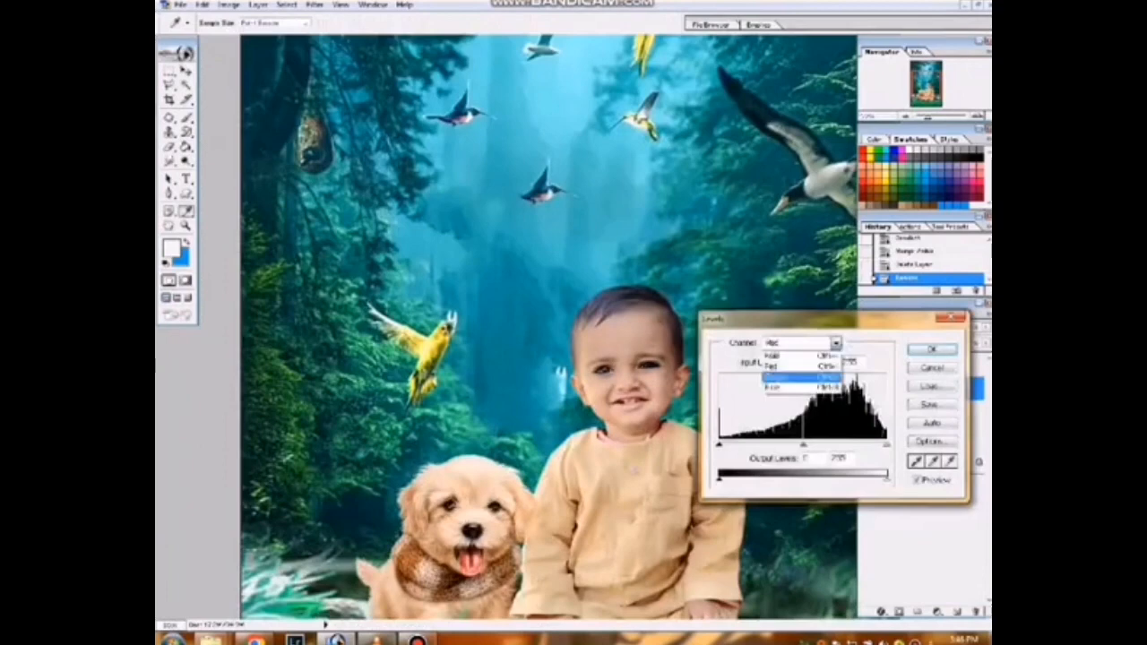
pyautogui.press('Return')
pyautogui.moveTo(887, 444); pyautogui.dragTo(878, 444)
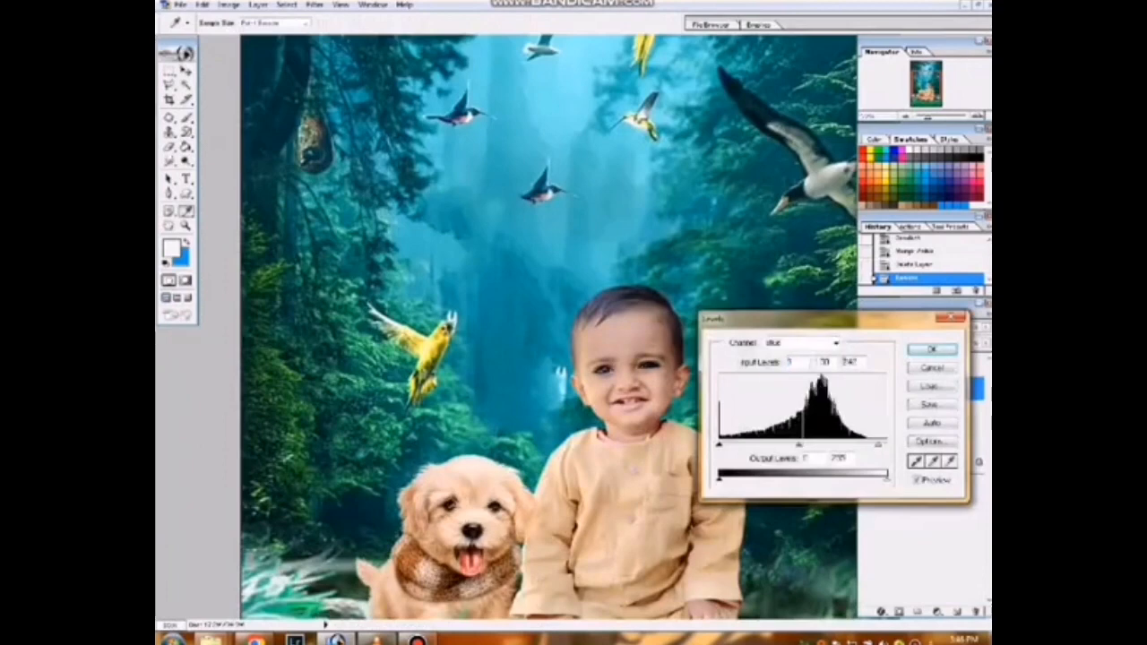
# - In Levels, raise the Red channel's black input to 29 and limit its output range to 24–241
pyautogui.click(835, 343)
pyautogui.click(793, 366)
pyautogui.moveTo(718, 445); pyautogui.dragTo(736, 444)
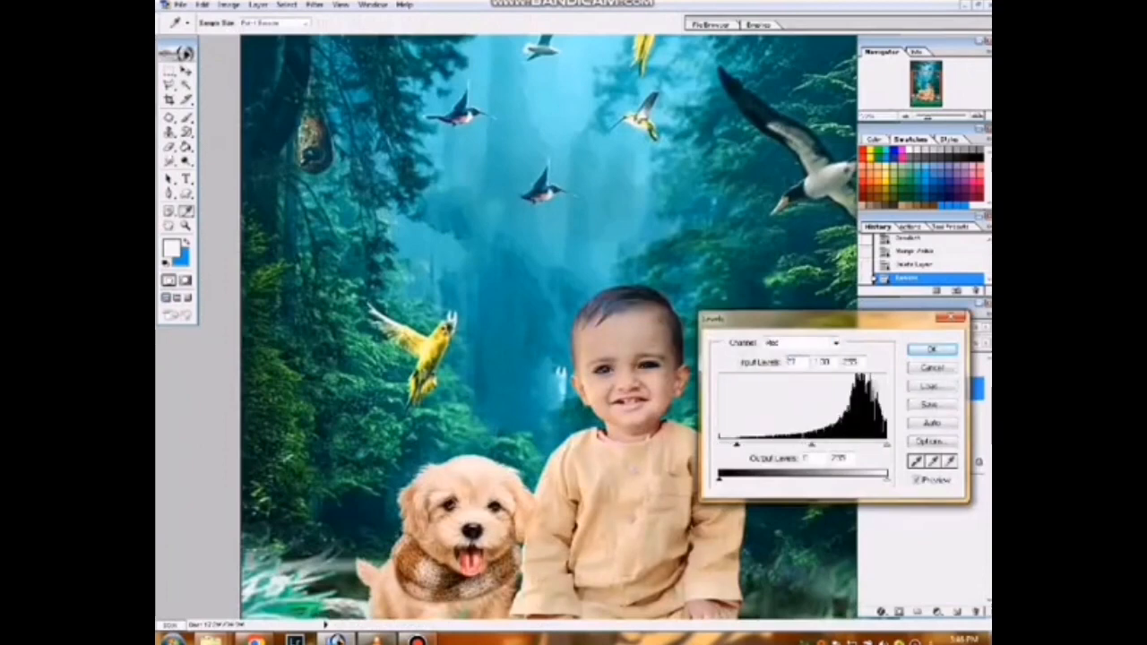
pyautogui.hotkey('ctrl', '-')
pyautogui.hotkey('ctrl', '-')
pyautogui.hotkey('ctrl', '-')
pyautogui.hotkey('ctrl', '+')
pyautogui.hotkey('ctrl', '+')
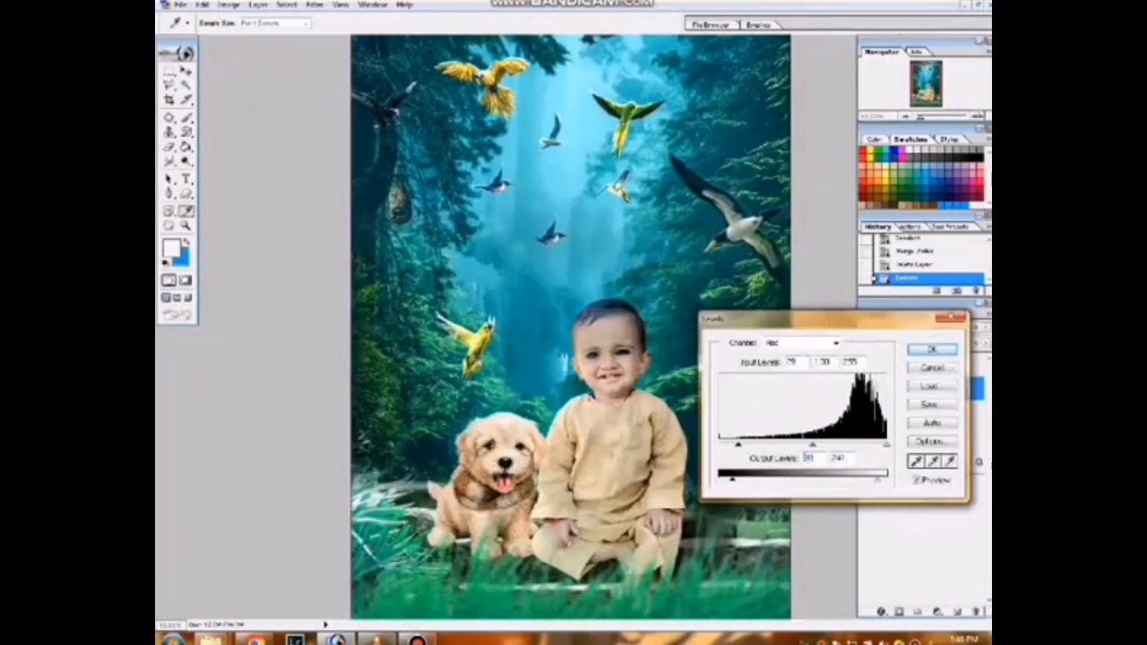
# - Lower the white input level of the child and puppy to 234 and apply the Levels adjustment
pyautogui.click(835, 344)
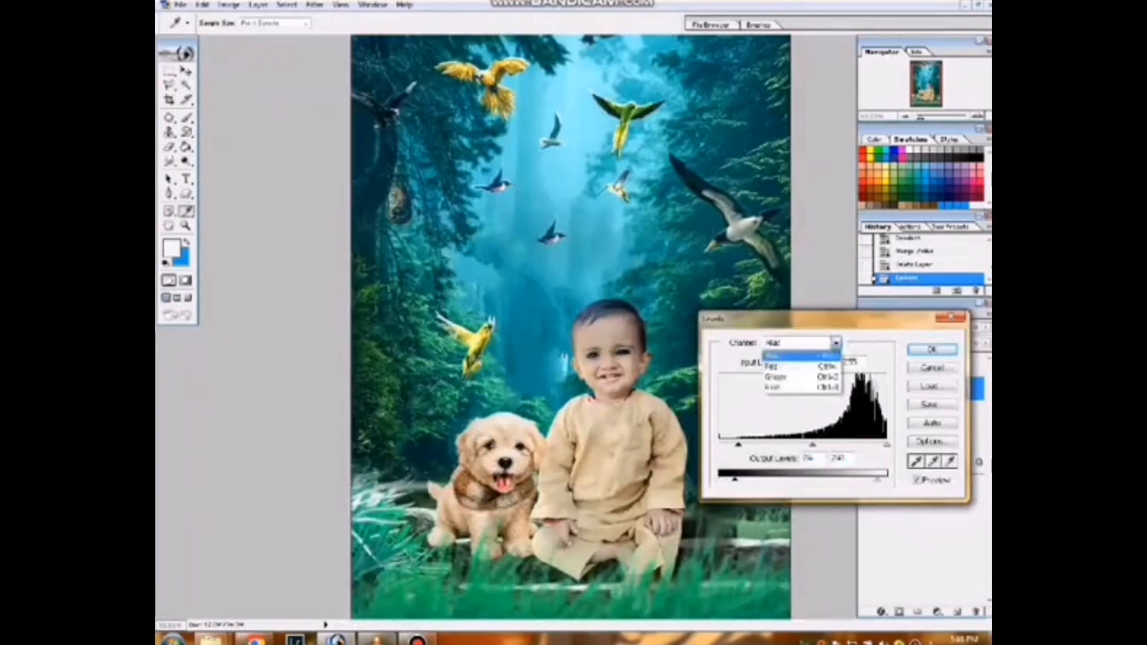
pyautogui.click(793, 388)
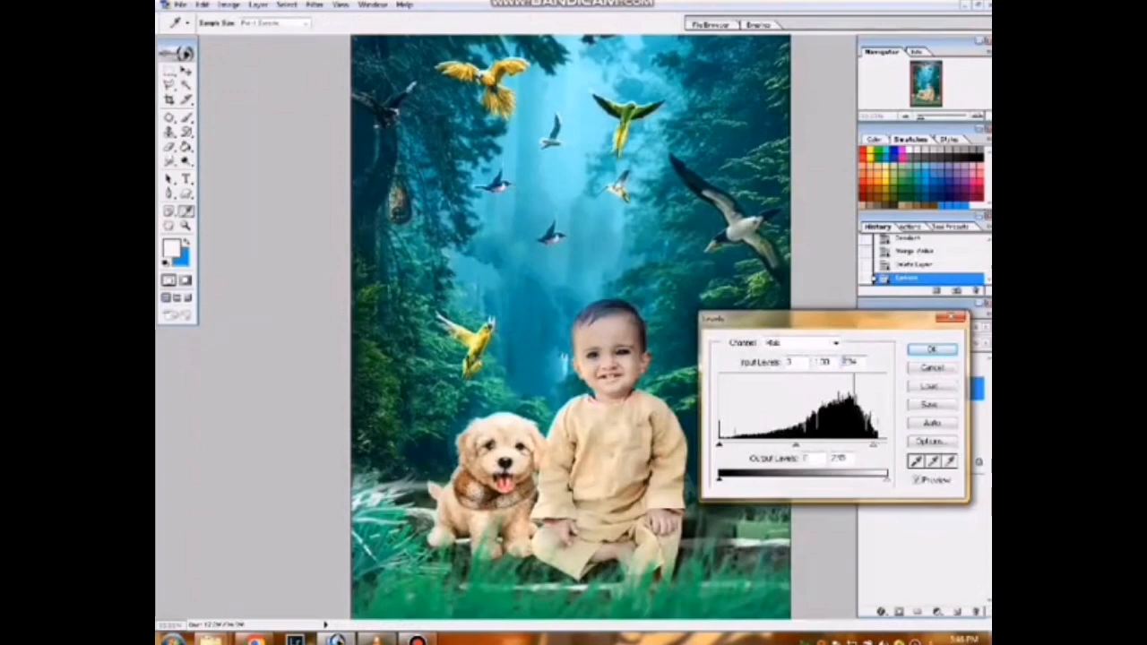
pyautogui.press('Return')
# - Load the merged figures' outline as a selection and darken parts of the child's body with the Burn tool
pyautogui.keyDown('ctrl'); pyautogui.click(896, 388); pyautogui.keyUp('ctrl')
pyautogui.rightClick(185, 161)
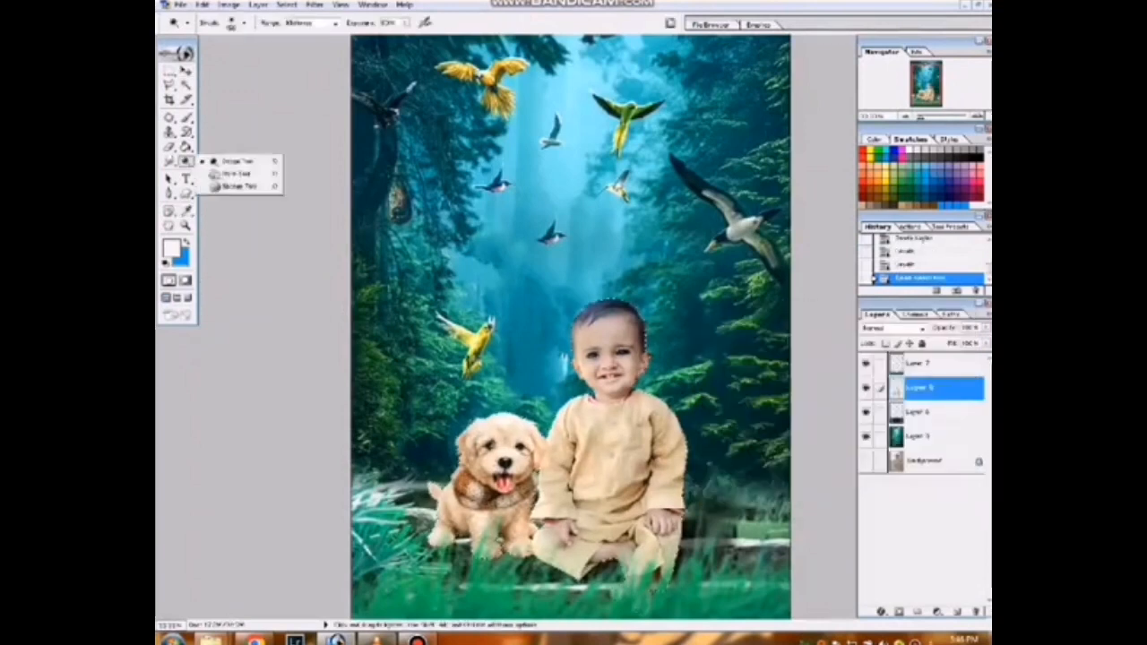
pyautogui.click(238, 174)
pyautogui.moveTo(555, 439); pyautogui.dragTo(576, 470)
pyautogui.click(704, 475)
pyautogui.click(642, 486)
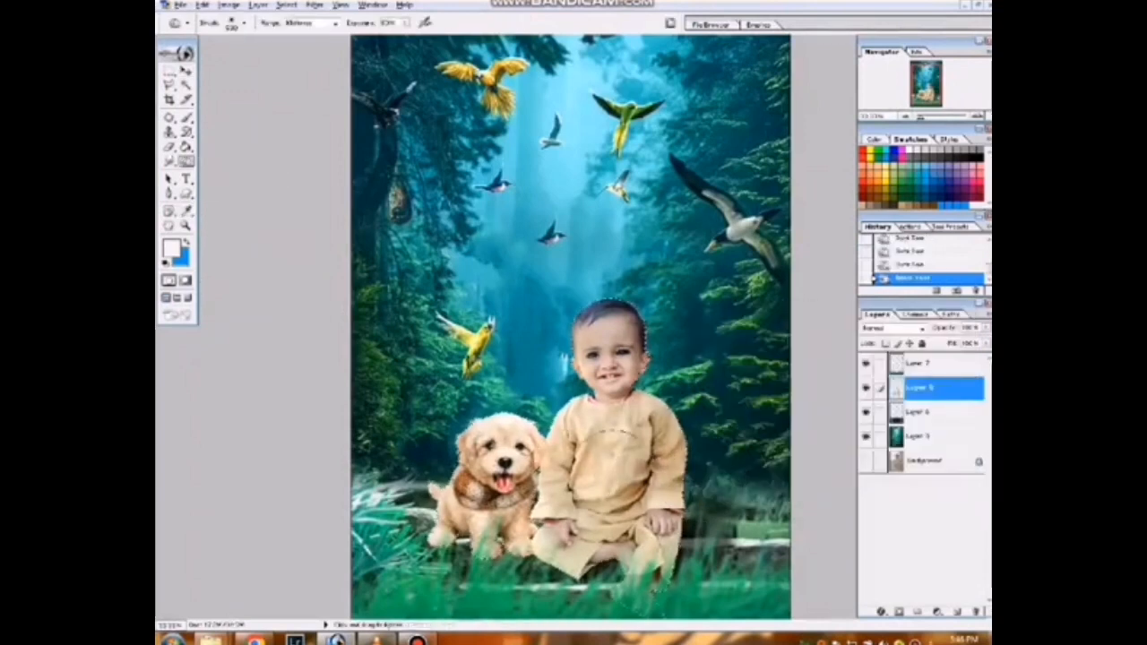
# - Undo the last burn strokes and drop the selection around the figures
pyautogui.hotkey('ctrl', 'alt', 'z')
pyautogui.hotkey('ctrl', 'alt', 'z')
pyautogui.hotkey('ctrl', 'd')
pyautogui.hotkey('ctrl', '-')
pyautogui.hotkey('ctrl', '-')
pyautogui.hotkey('ctrl', '+')
pyautogui.hotkey('ctrl', '+')
pyautogui.hotkey('ctrl', '+')
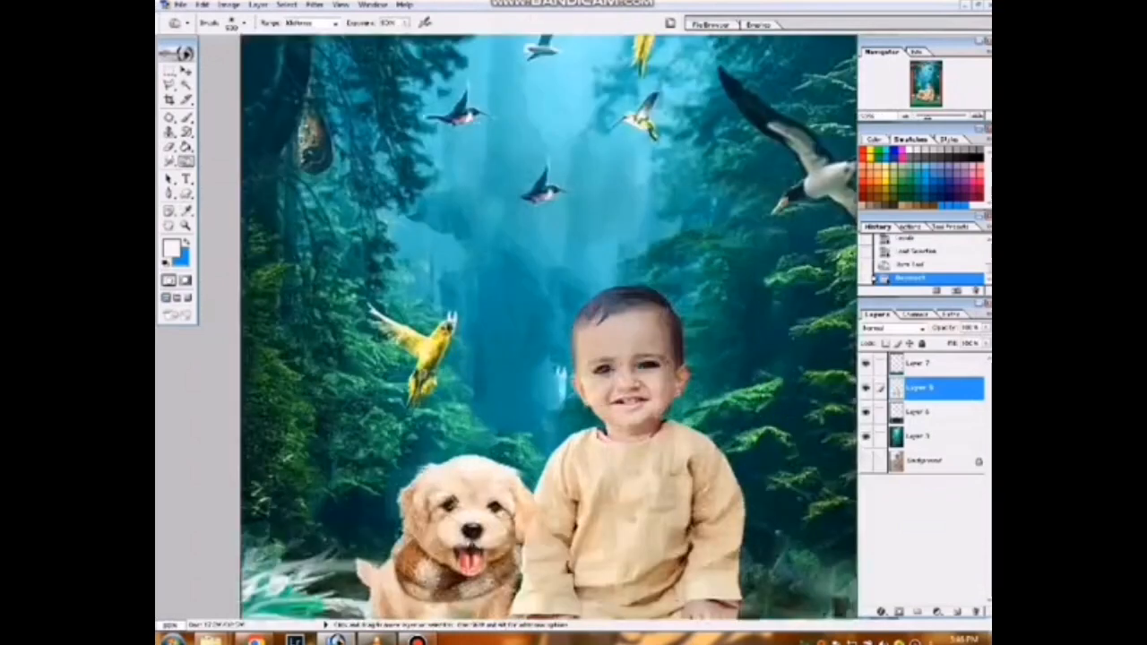
# - Shift the tones of the merged child and puppy layer with Color Balance
pyautogui.hotkey('ctrl', '-')
pyautogui.hotkey('ctrl', 'b')
pyautogui.moveTo(724, 439); pyautogui.dragTo(710, 439)
pyautogui.moveTo(717, 378); pyautogui.dragTo(741, 498)
pyautogui.moveTo(748, 589); pyautogui.dragTo(748, 590)
pyautogui.moveTo(748, 575); pyautogui.dragTo(755, 574)
pyautogui.press('Return')
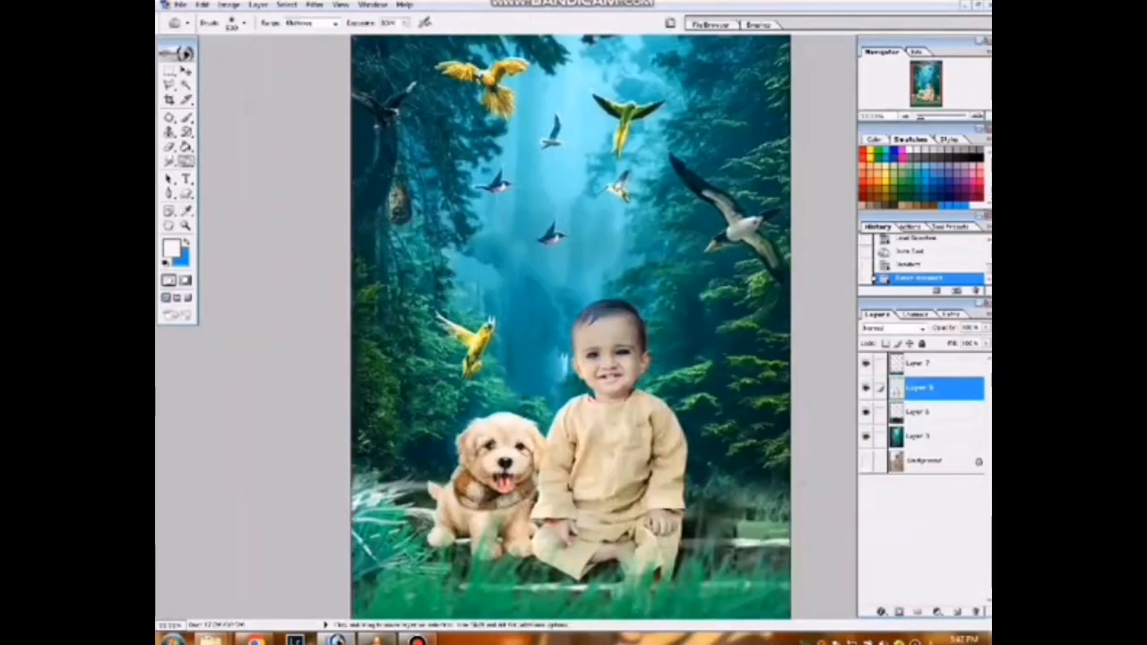
# - Apply Auto Contrast to the figures layer and set its Levels input range to 4–245
pyautogui.hotkey('ctrl', '-')
pyautogui.hotkey('ctrl', '-')
pyautogui.hotkey('ctrl', '-')
pyautogui.hotkey('ctrl', '+')
pyautogui.hotkey('ctrl', '+')
pyautogui.hotkey('ctrl', '+')
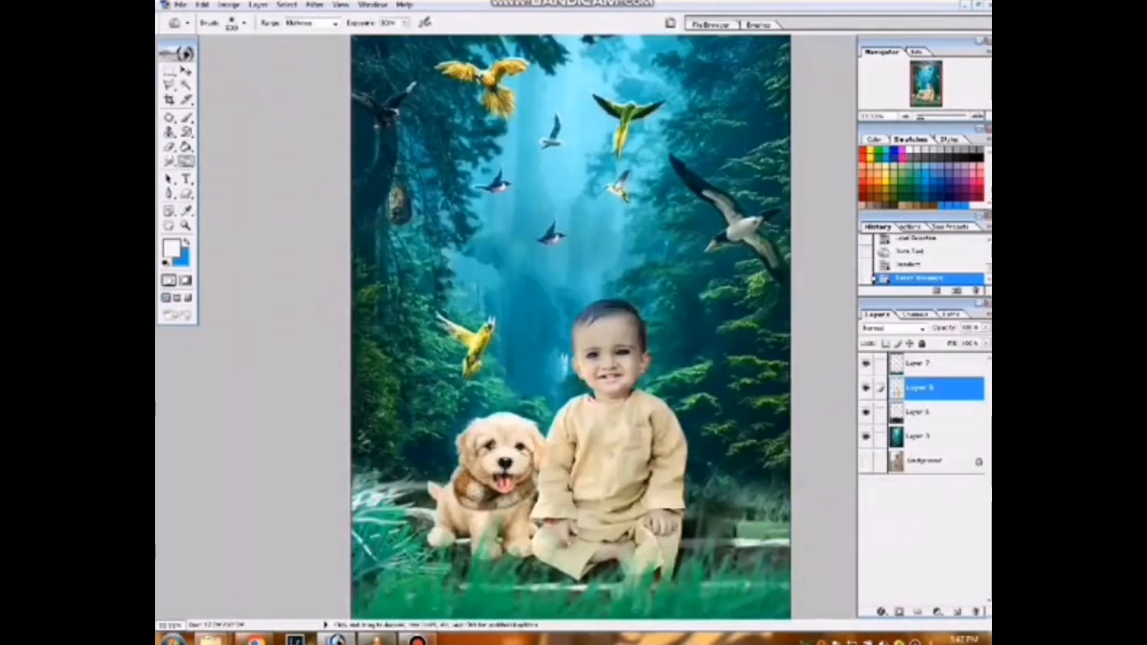
pyautogui.hotkey('ctrl', '-')
pyautogui.hotkey('ctrl', '+')
pyautogui.hotkey('ctrl', 'l')
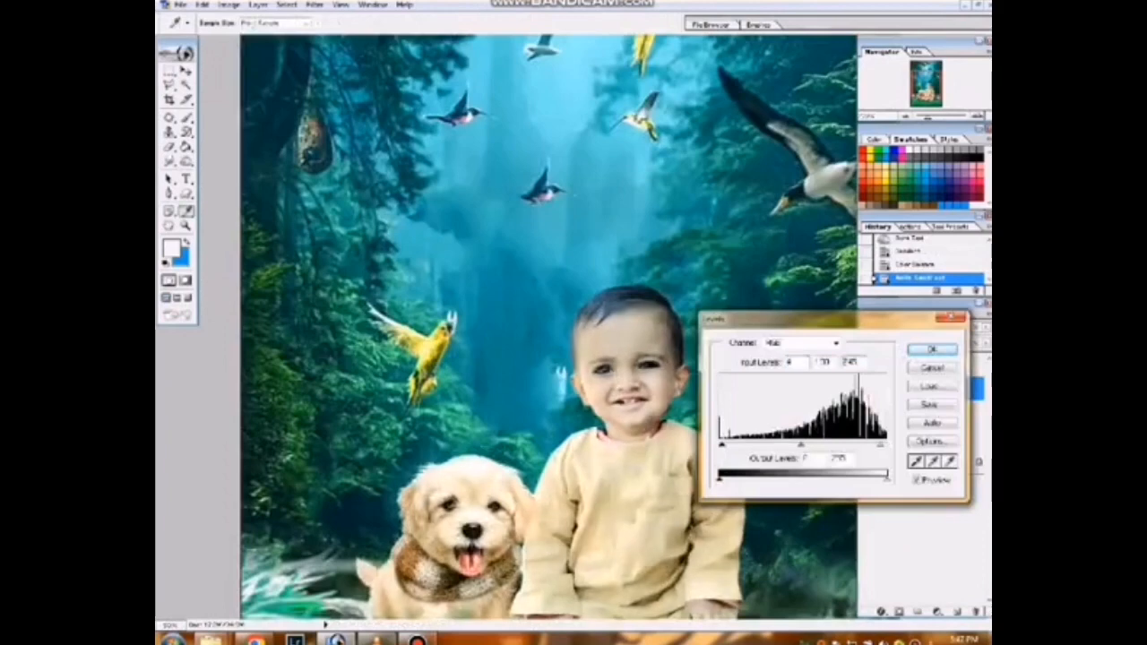
pyautogui.press('Return')
# - Make the forest background layer active and soften it with a Gaussian Blur
pyautogui.hotkey('ctrl', '-')
pyautogui.hotkey('ctrl', '-')
pyautogui.hotkey('ctrl', '-')
pyautogui.hotkey('ctrl', '+')
pyautogui.hotkey('ctrl', '+')
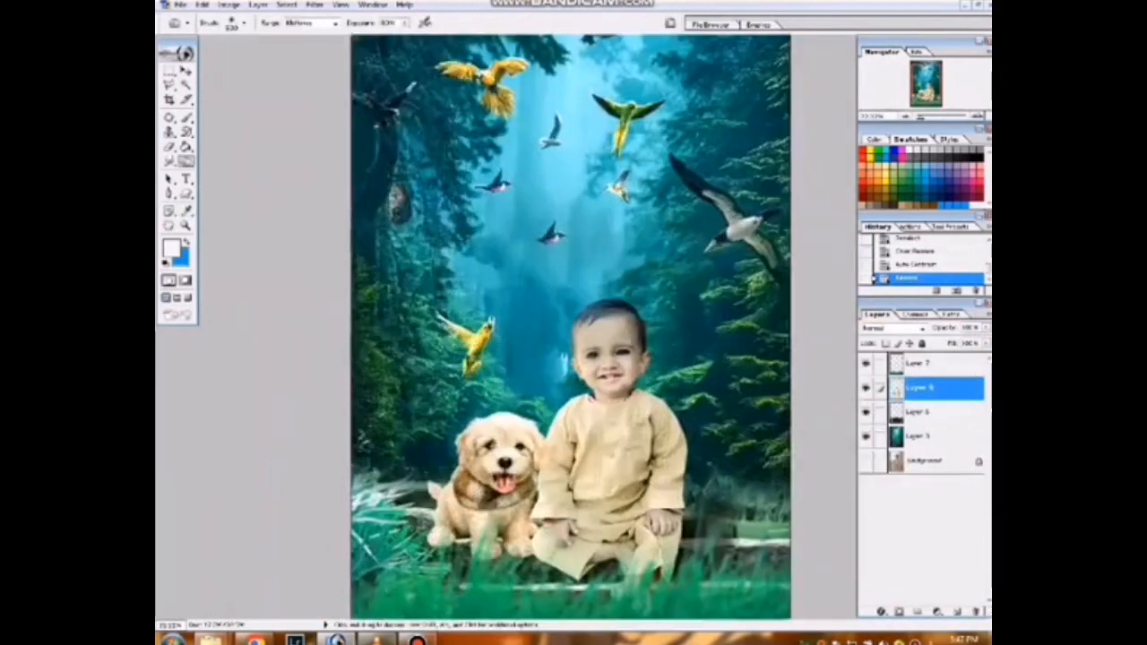
pyautogui.click(923, 436)
pyautogui.click(314, 5)
pyautogui.moveTo(333, 103)
pyautogui.click(512, 132)
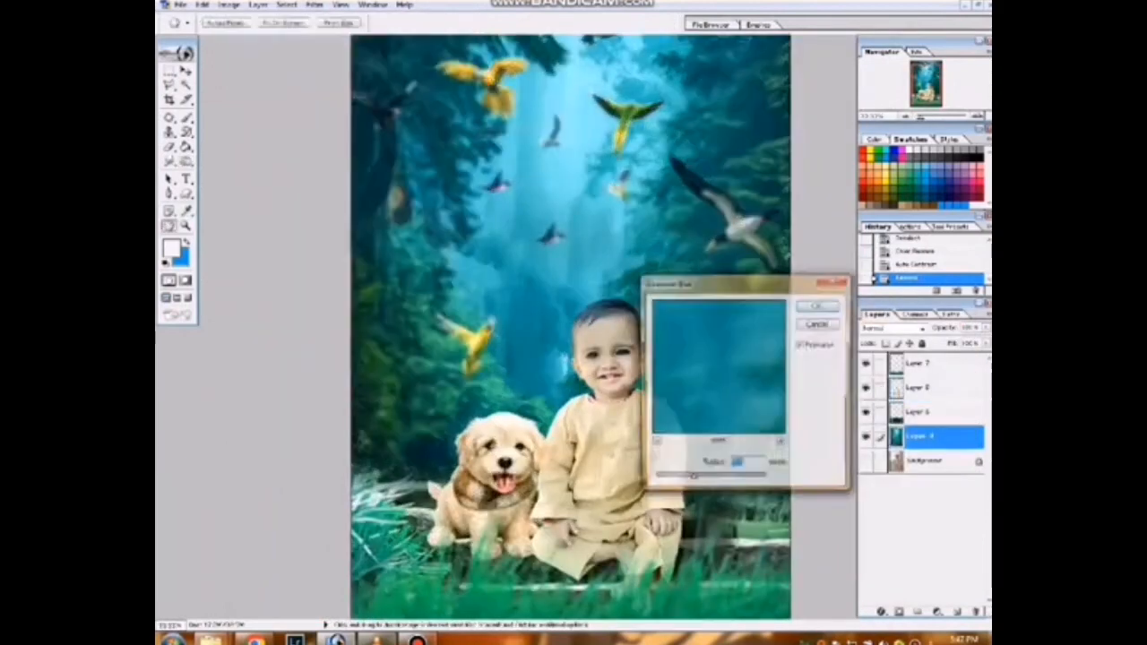
pyautogui.press('Return')
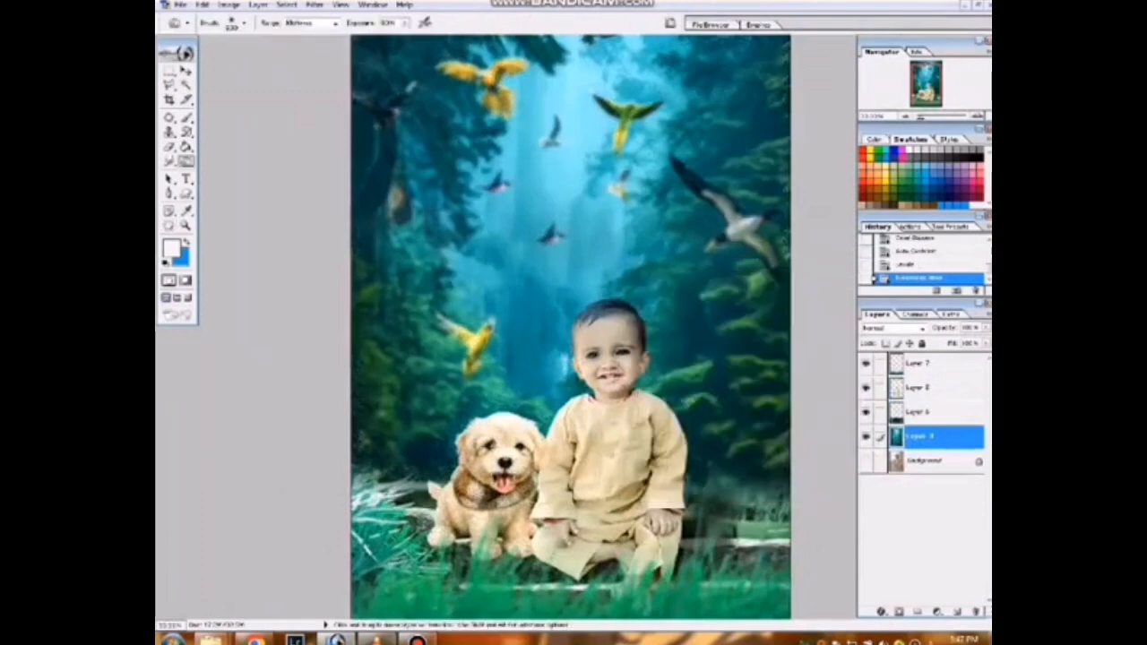
# - Merge all visible layers into one composite layer above the hidden original photo
pyautogui.hotkey('ctrl', '-')
pyautogui.hotkey('ctrl', '-')
pyautogui.hotkey('ctrl', '-')
pyautogui.hotkey('ctrl', '+')
pyautogui.hotkey('ctrl', '+')
pyautogui.hotkey('ctrl', '+')
pyautogui.hotkey('ctrl', 'shift', 'e')
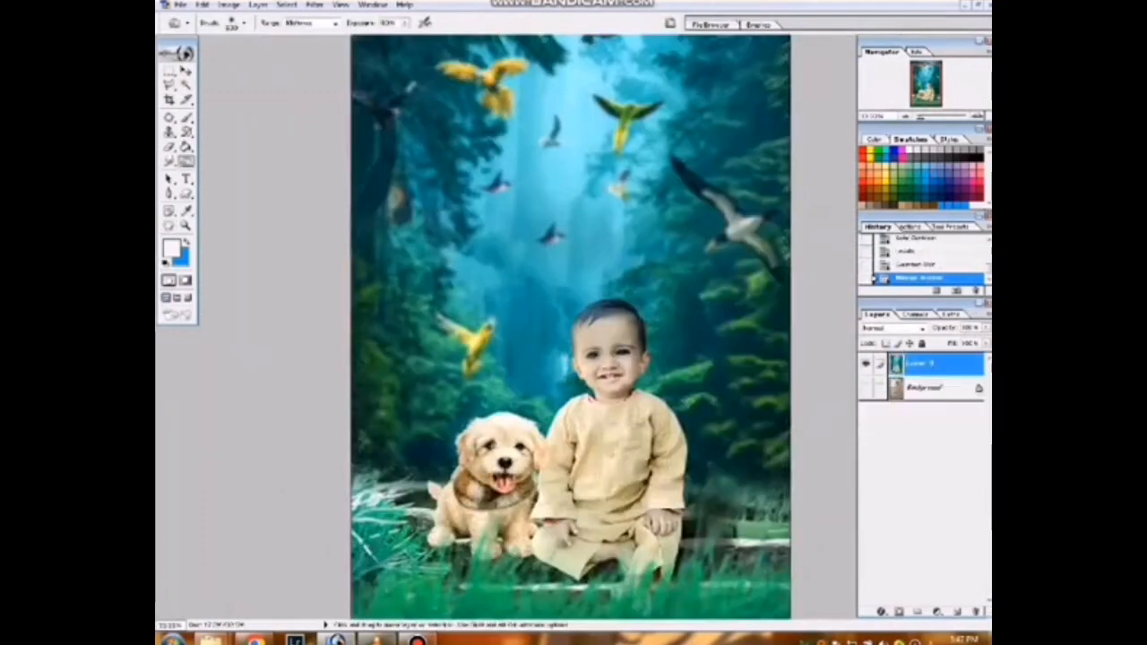
# - Raise the Blue channel's black output level slightly with Levels on the merged composite
pyautogui.hotkey('ctrl', '-')
pyautogui.hotkey('ctrl', '-')
pyautogui.hotkey('ctrl', '+')
pyautogui.hotkey('ctrl', '+')
pyautogui.hotkey('ctrl', 'l')
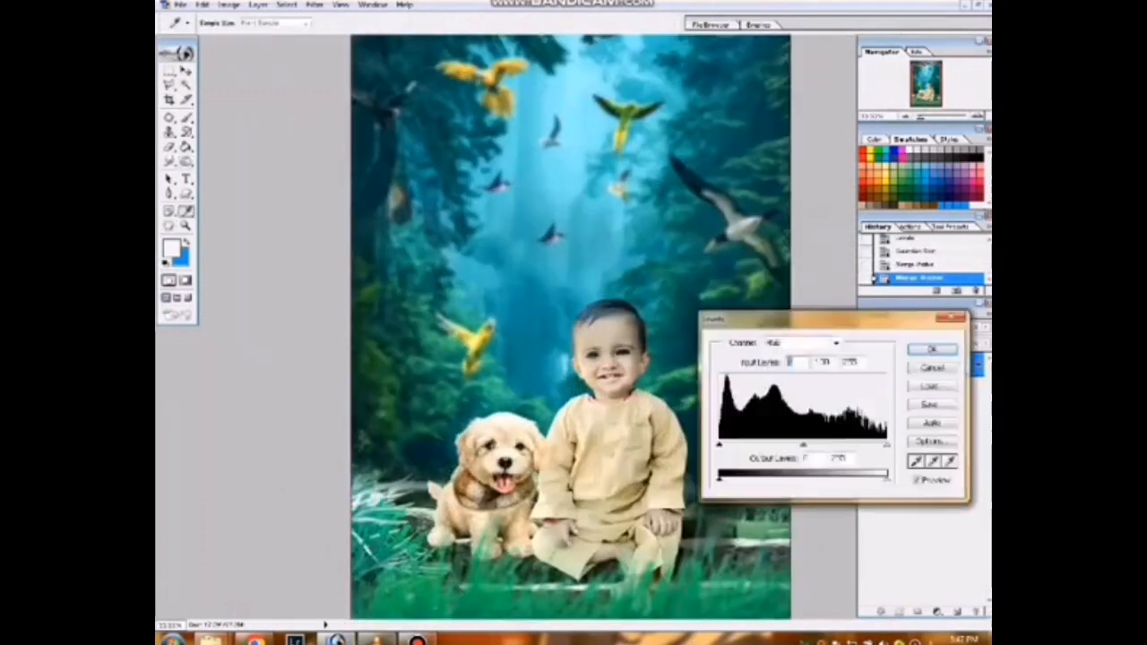
pyautogui.click(835, 344)
pyautogui.click(789, 388)
pyautogui.moveTo(718, 479); pyautogui.dragTo(727, 478)
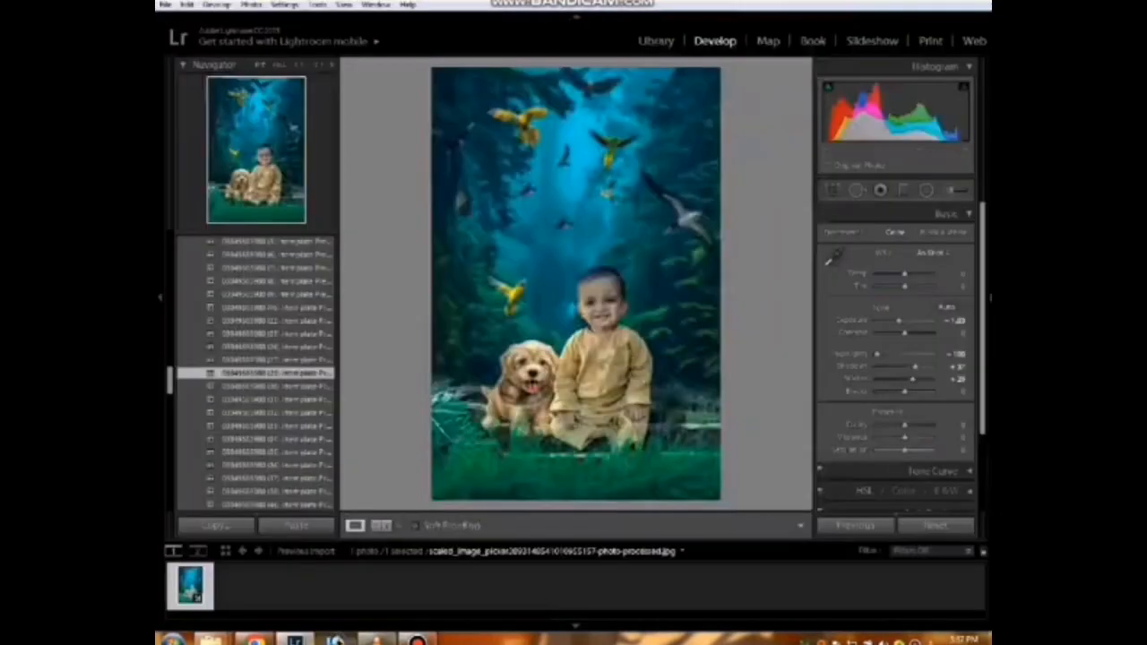
# - In Lightroom, develop the composite with Exposure -0.36, Contrast +43, Shadows +69, Whites -57, Blacks +62 and Clarity +29
pyautogui.click(583, 310)
pyautogui.moveTo(583, 311); pyautogui.dragTo(475, 344)
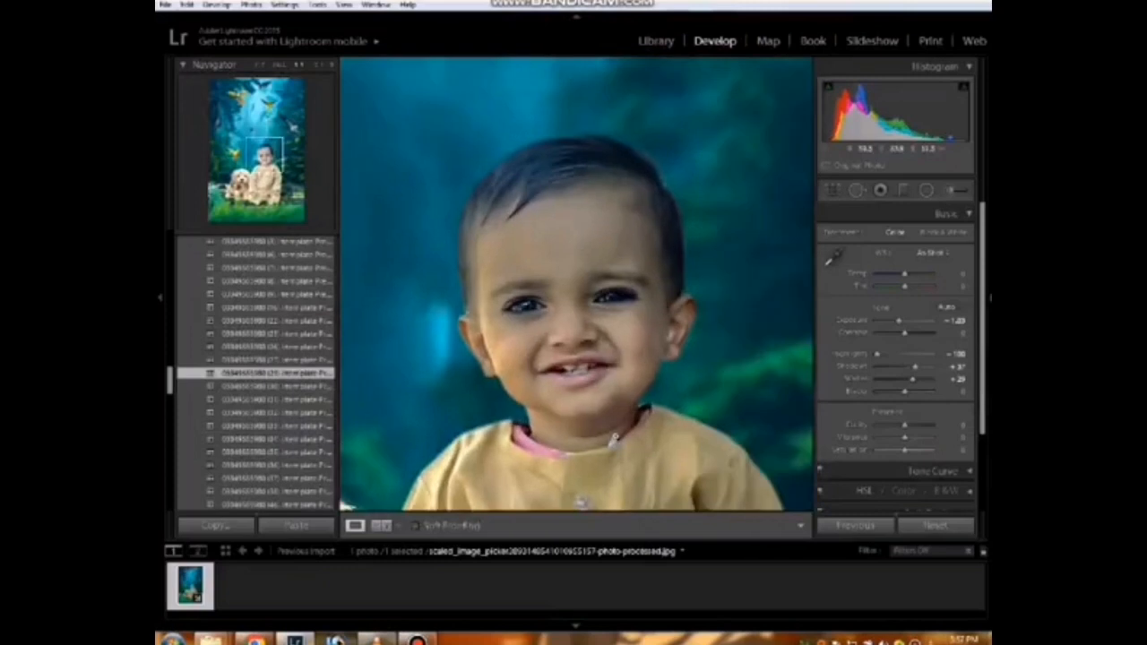
pyautogui.click(613, 439)
pyautogui.moveTo(899, 321); pyautogui.dragTo(916, 333)
pyautogui.moveTo(904, 425); pyautogui.dragTo(912, 424)
pyautogui.moveTo(890, 354); pyautogui.dragTo(924, 367)
pyautogui.doubleClick(912, 379)
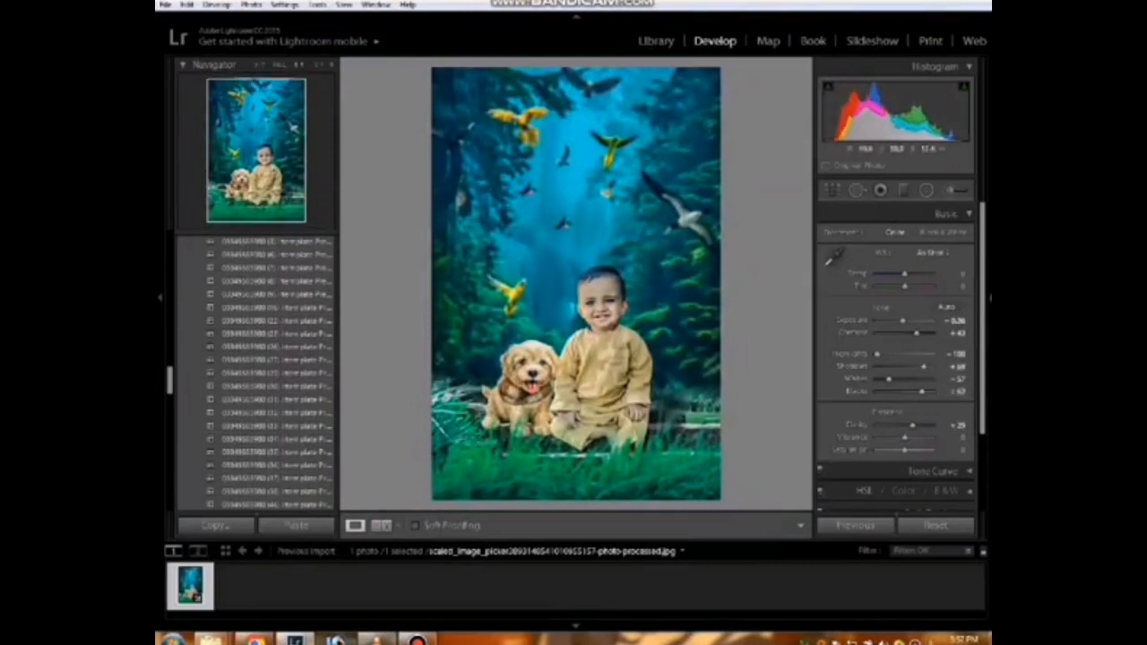
pyautogui.click(611, 307)
pyautogui.click(617, 431)
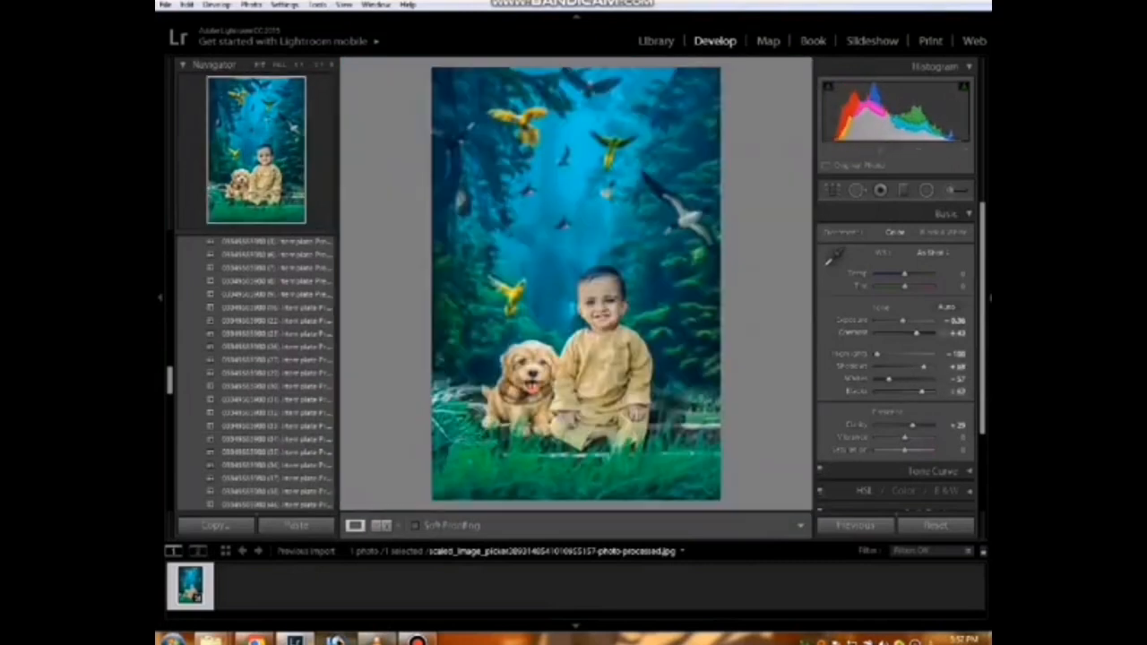
# - Try Contrast at +93 and check the child's face and the birds close up
pyautogui.moveTo(917, 334); pyautogui.dragTo(930, 334)
pyautogui.click(601, 303)
pyautogui.click(601, 303)
pyautogui.click(507, 119)
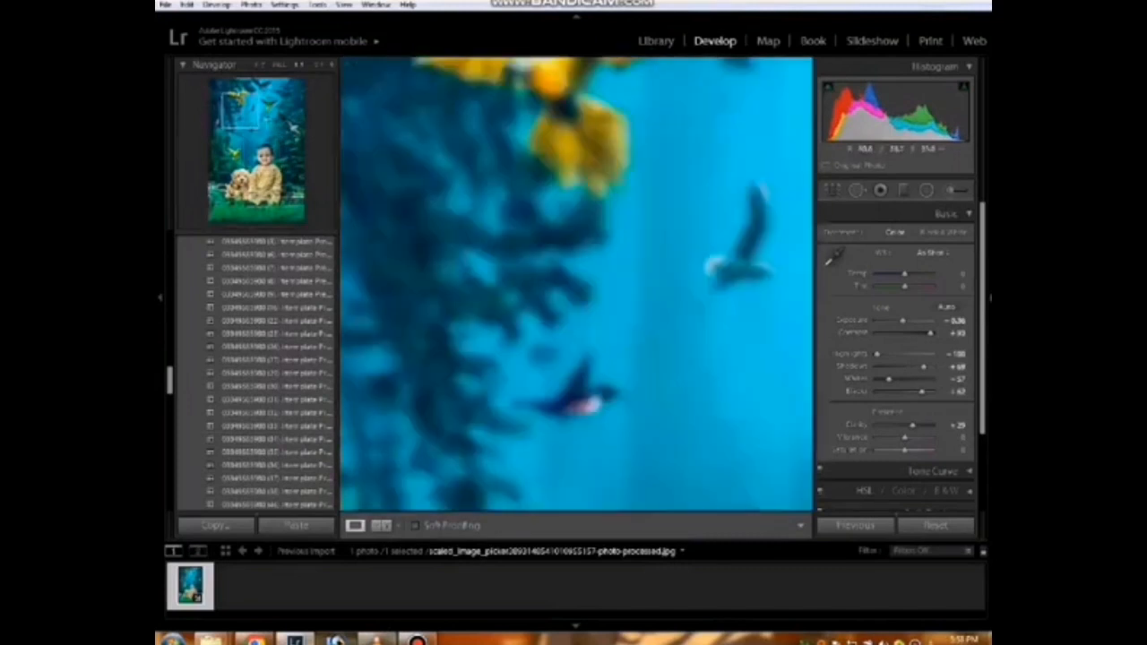
pyautogui.click(512, 127)
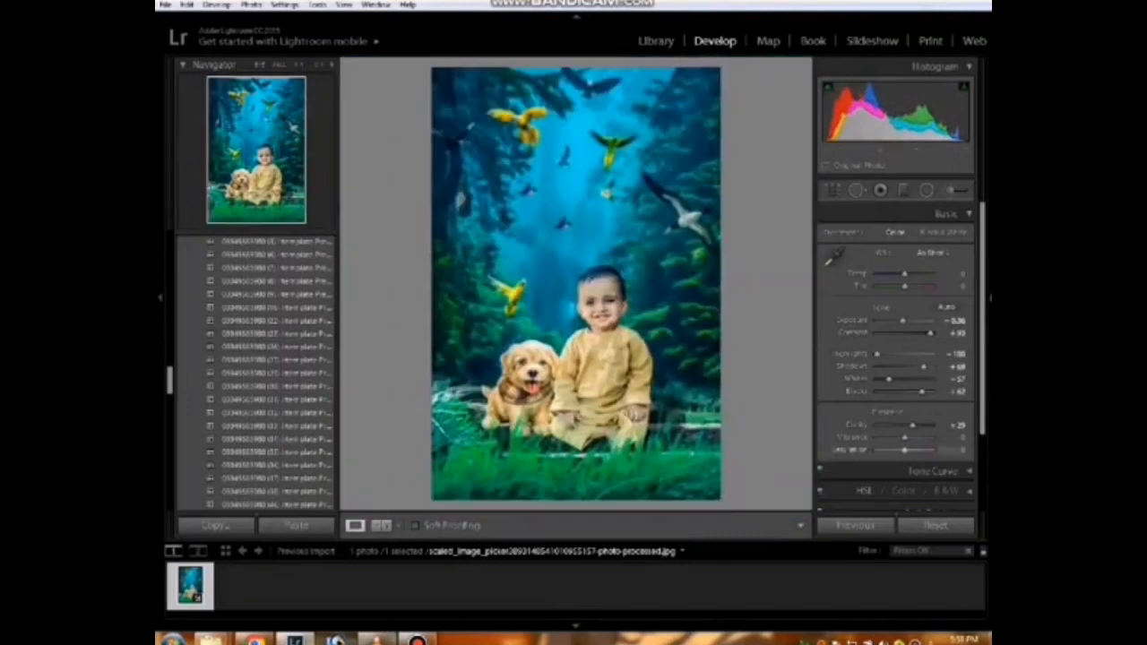
# - Set Saturation to -7, Whites to -100 and Shadows to +78, reduce Contrast and Blacks, and check the face
pyautogui.moveTo(904, 450); pyautogui.dragTo(902, 450)
pyautogui.moveTo(889, 379); pyautogui.dragTo(922, 333)
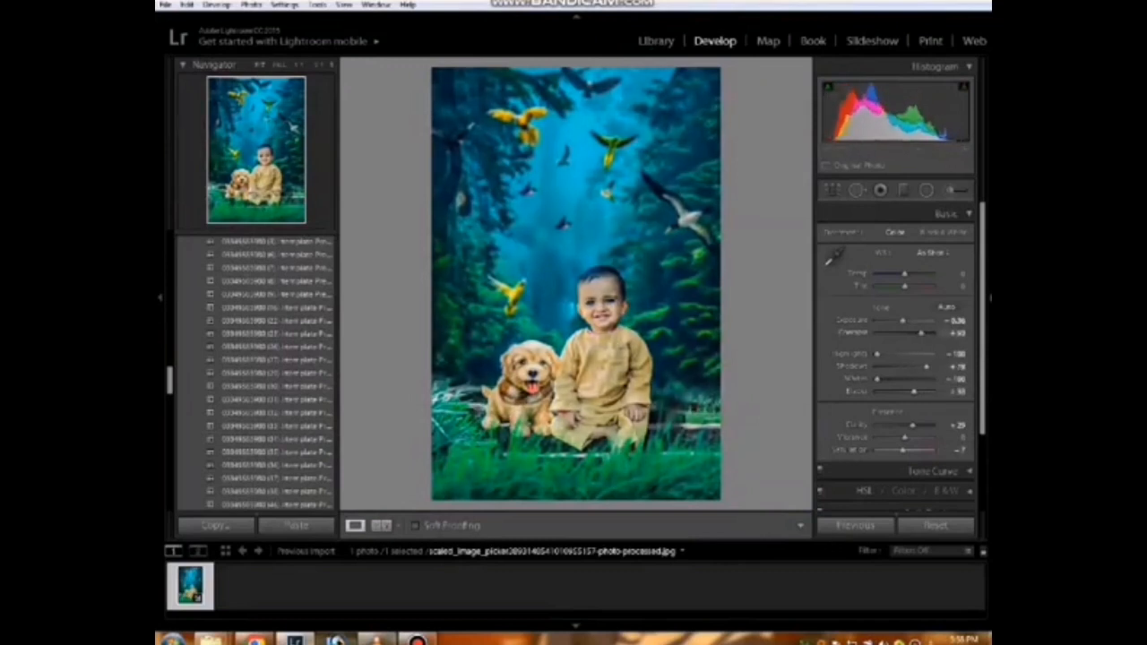
pyautogui.click(607, 303)
pyautogui.click(607, 303)
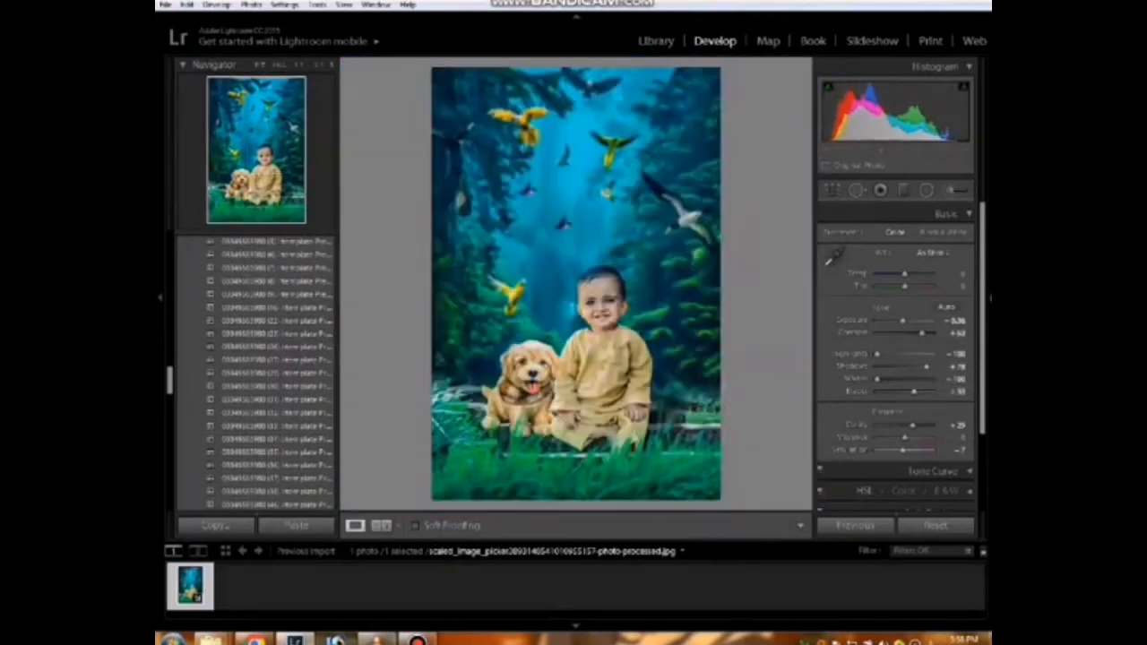
# - Export the developed photo from the Library module
pyautogui.click(656, 41)
pyautogui.click(296, 526)
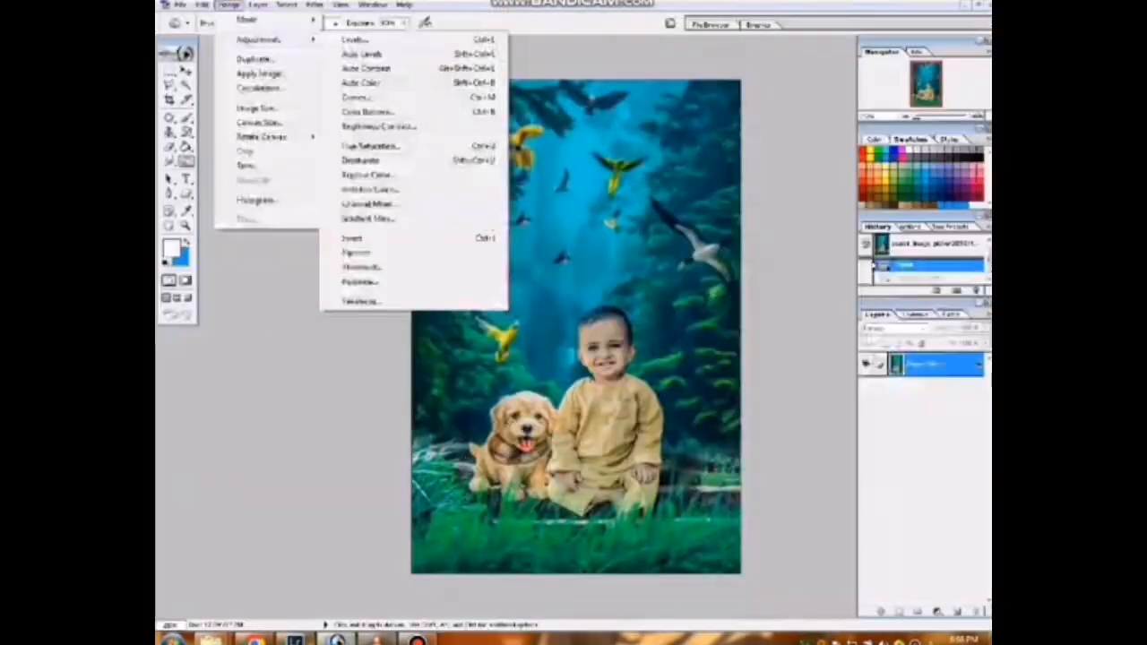
# - In Photoshop, use Selective Color on the Cyans to add Cyan, reduce Magenta and set Yellow to +8
pyautogui.click(370, 190)
pyautogui.click(854, 297)
pyautogui.click(820, 382)
pyautogui.click(854, 298)
pyautogui.click(816, 341)
pyautogui.moveTo(819, 332); pyautogui.dragTo(782, 332)
pyautogui.moveTo(819, 390); pyautogui.dragTo(854, 332)
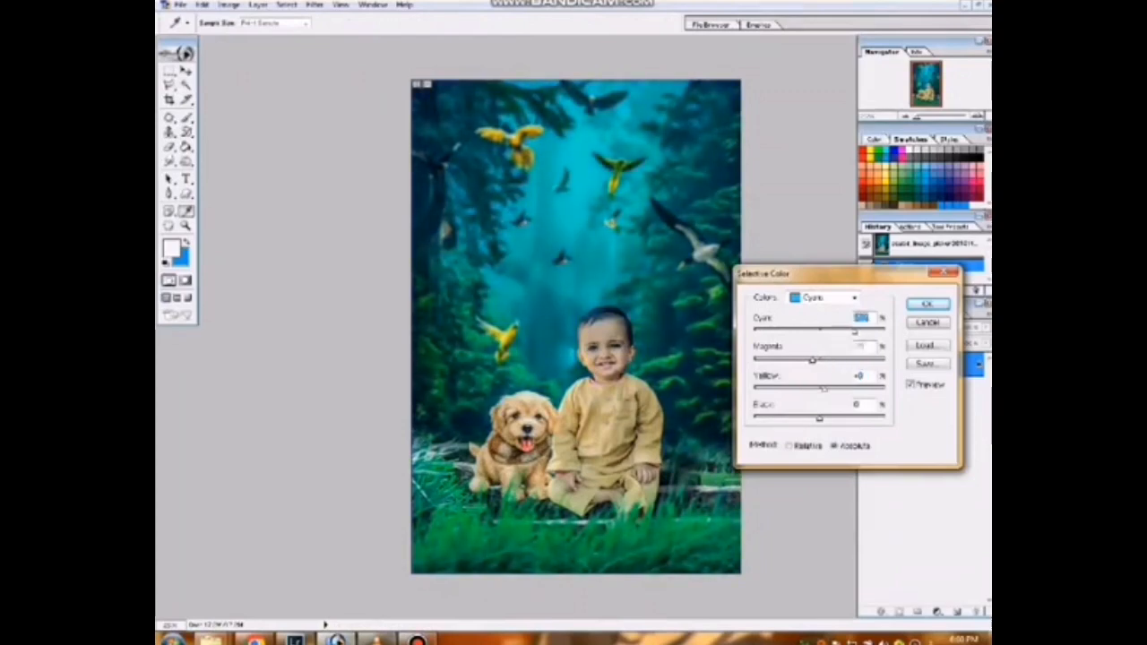
pyautogui.click(927, 304)
# - Apply a second Selective Color adjustment to the Greens, strongly increasing Cyan and slightly raising Black
pyautogui.hotkey('ctrl', '+')
pyautogui.hotkey('ctrl', '+')
pyautogui.hotkey('ctrl', '-')
pyautogui.hotkey('ctrl', '-')
pyautogui.click(230, 5)
pyautogui.moveTo(259, 39)
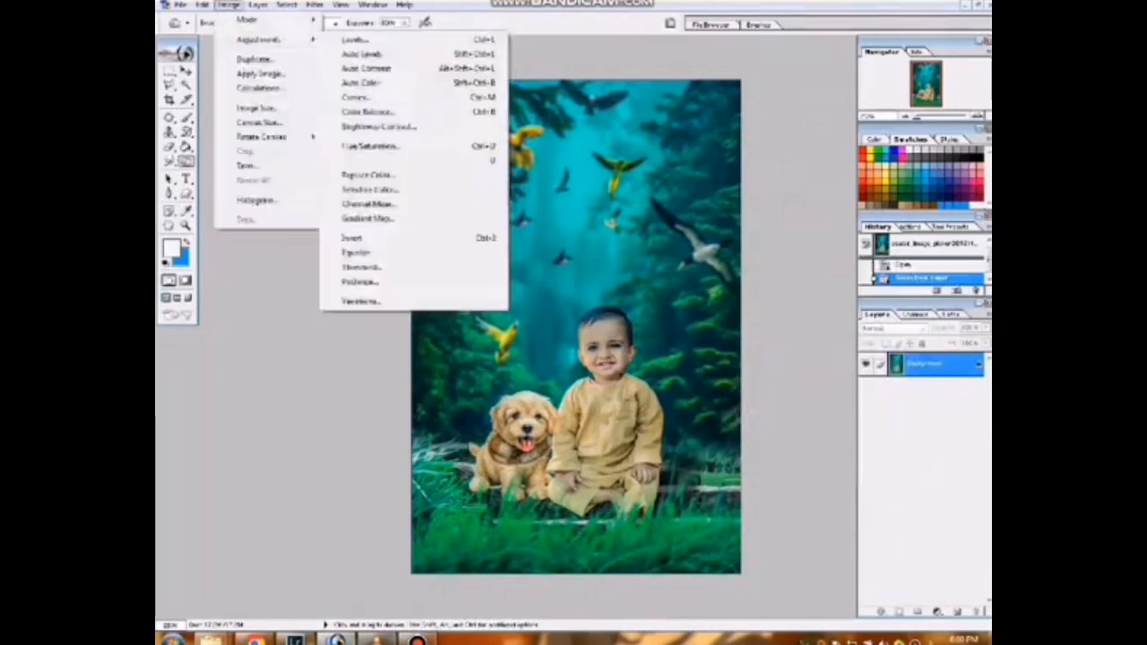
pyautogui.click(370, 189)
pyautogui.click(824, 296)
pyautogui.click(818, 323)
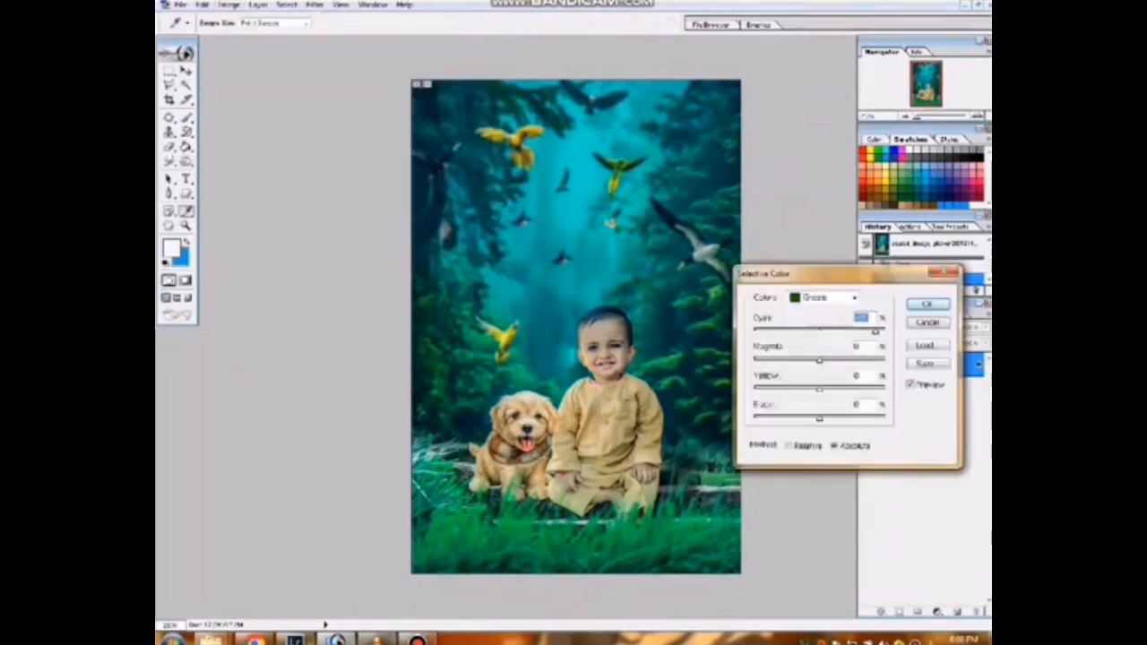
pyautogui.moveTo(819, 361)
pyautogui.mouseDown()
pyautogui.moveTo(800, 362)
pyautogui.moveTo(857, 390)
pyautogui.moveTo(817, 361)
pyautogui.mouseUp()
pyautogui.moveTo(818, 419); pyautogui.dragTo(828, 418)
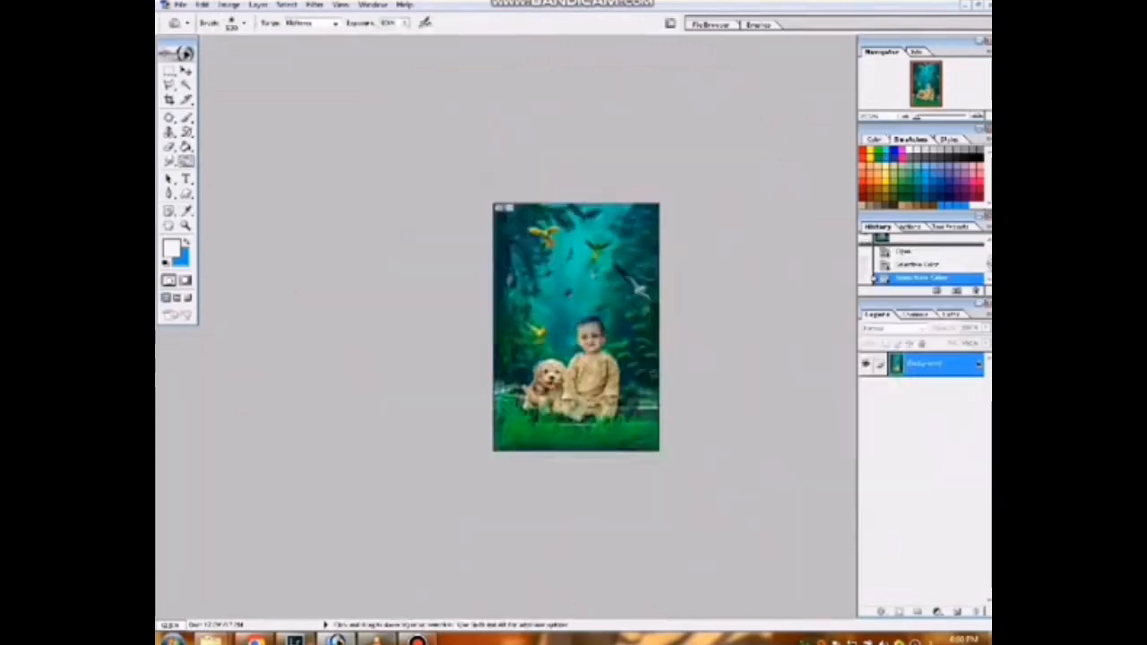
pyautogui.hotkey('ctrl', '+')
pyautogui.hotkey('ctrl', '+')
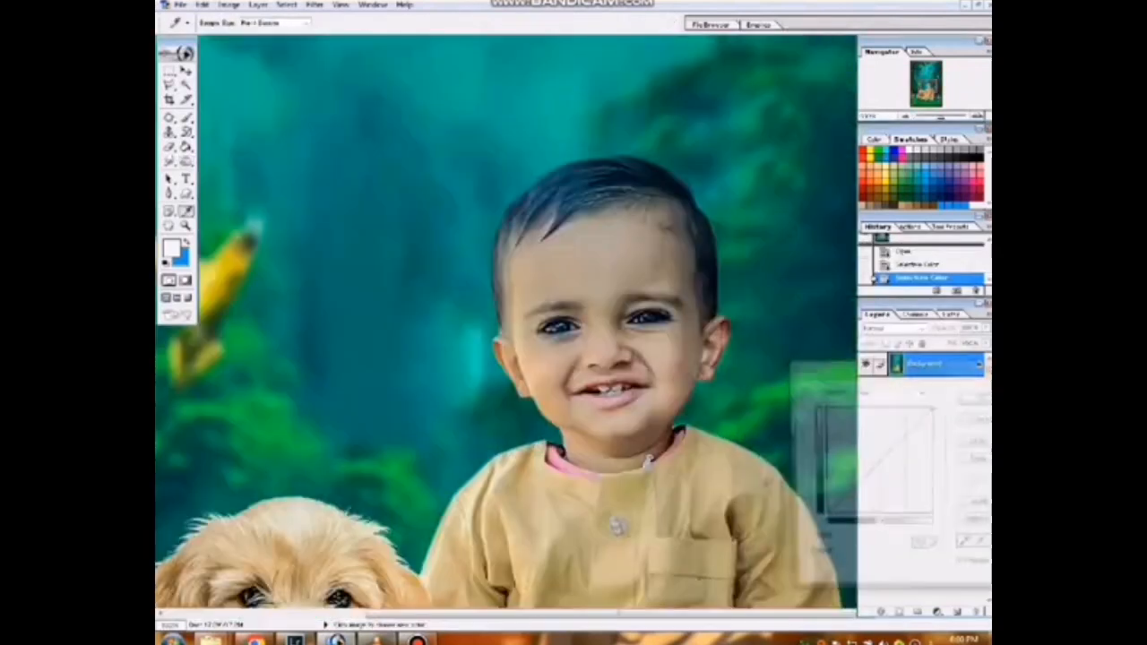
# - Apply a Curves adjustment to the picture and slightly raise the Blue channel's output black level in Levels
pyautogui.hotkey('ctrl', 'm')
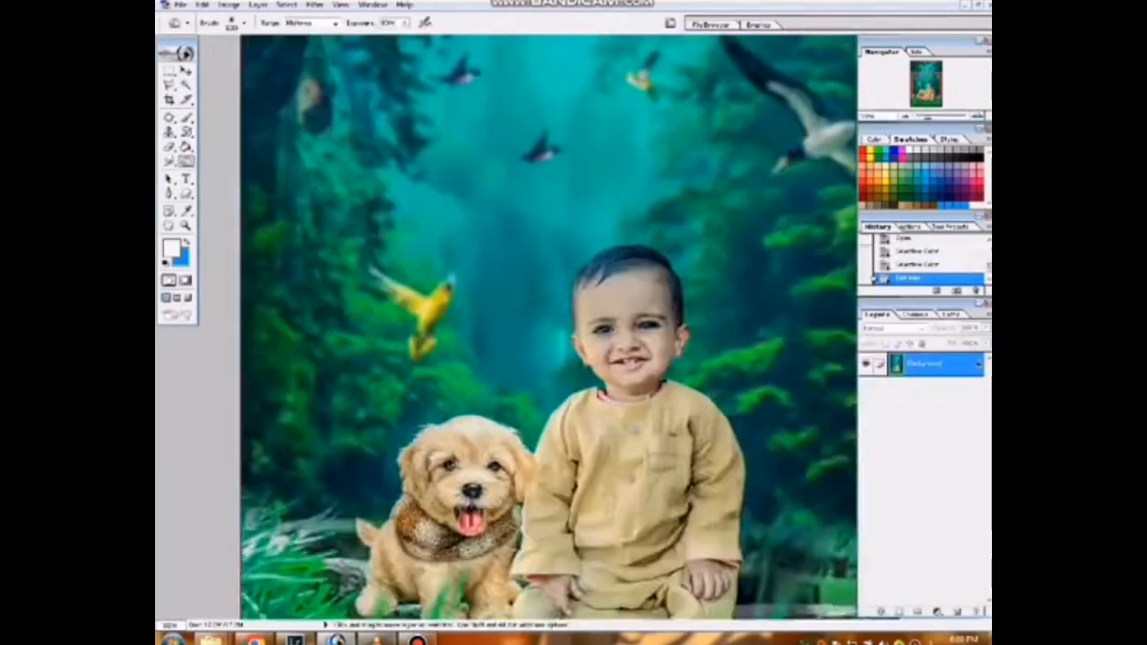
pyautogui.hotkey('ctrl', 'l')
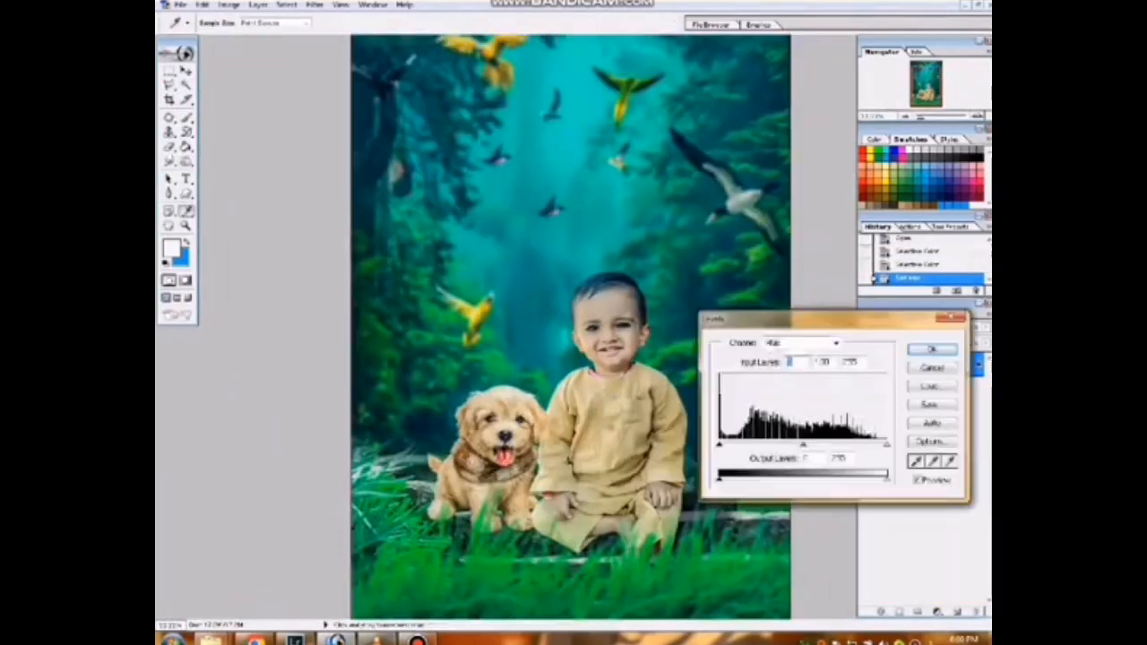
pyautogui.click(794, 387)
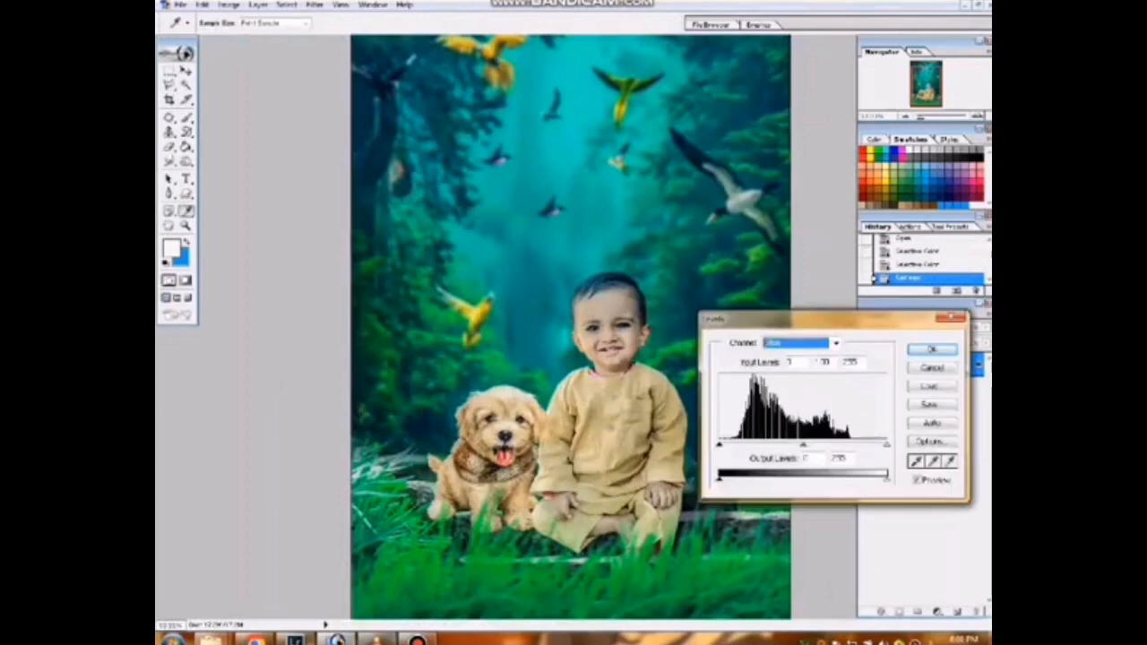
pyautogui.moveTo(719, 479); pyautogui.dragTo(727, 479)
pyautogui.hotkey('ctrl', '-')
pyautogui.hotkey('ctrl', '-')
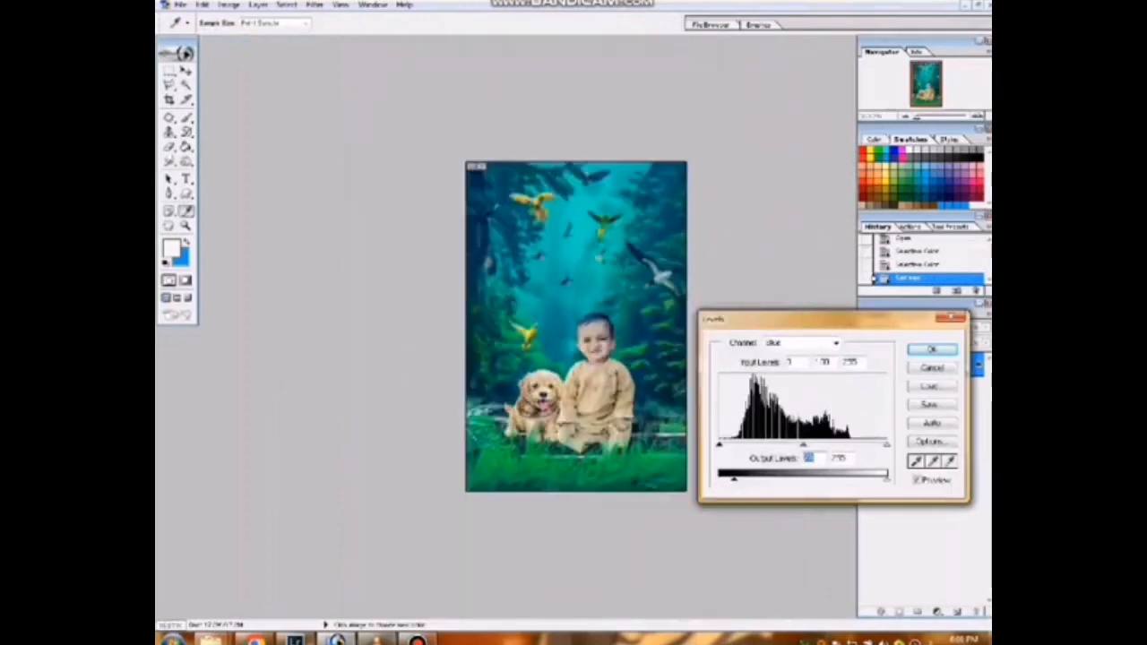
pyautogui.hotkey('ctrl', '+')
pyautogui.hotkey('ctrl', '+')
pyautogui.hotkey('ctrl', '+')
pyautogui.hotkey('ctrl', '+')
pyautogui.moveTo(538, 449); pyautogui.dragTo(513, 297)
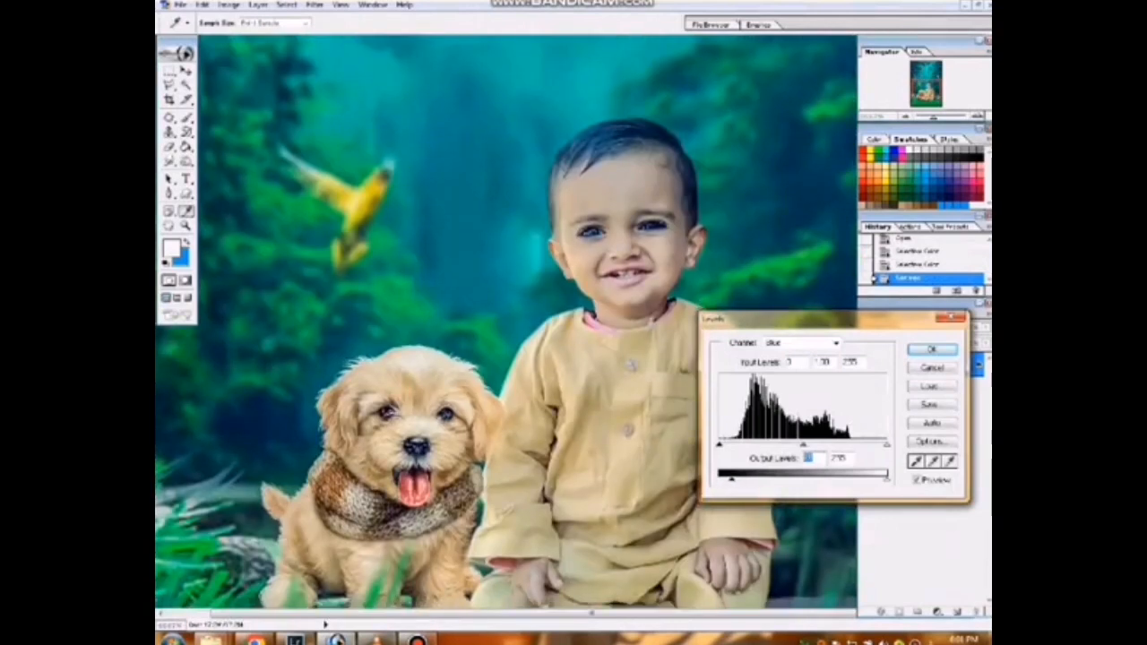
# - Slightly lower the Red channel's output white level in Levels and apply the adjustment
pyautogui.click(802, 342)
pyautogui.click(788, 368)
pyautogui.moveTo(719, 445)
pyautogui.mouseDown()
pyautogui.moveTo(738, 445)
pyautogui.moveTo(719, 444)
pyautogui.mouseUp()
pyautogui.moveTo(888, 480); pyautogui.dragTo(880, 480)
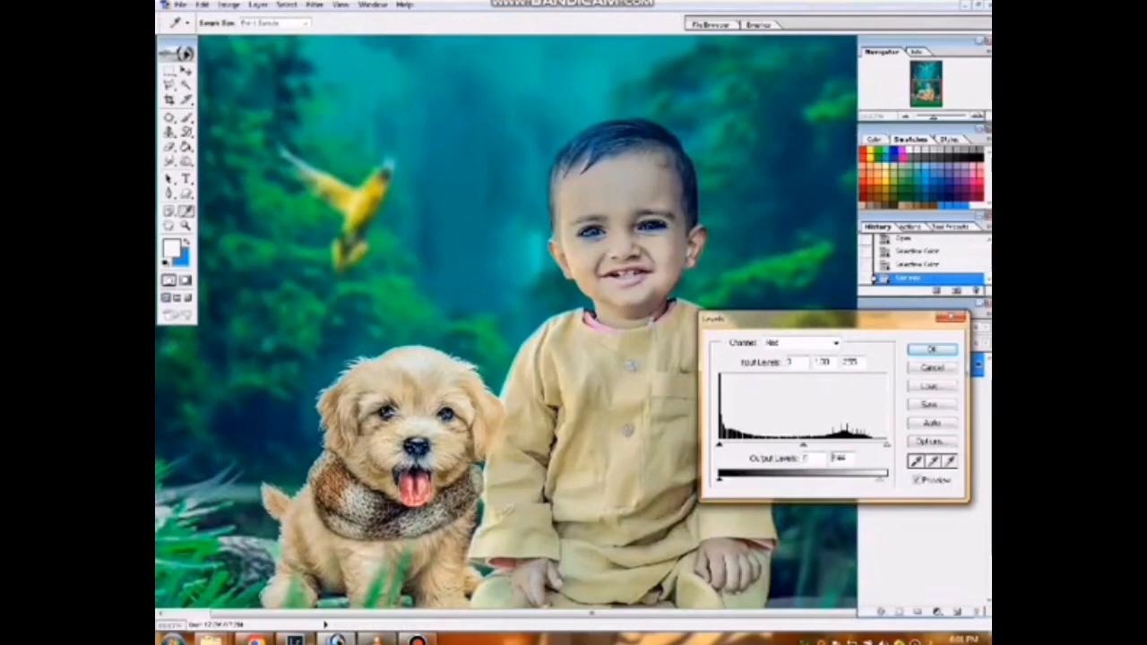
pyautogui.hotkey('ctrl', '-')
pyautogui.hotkey('ctrl', '-')
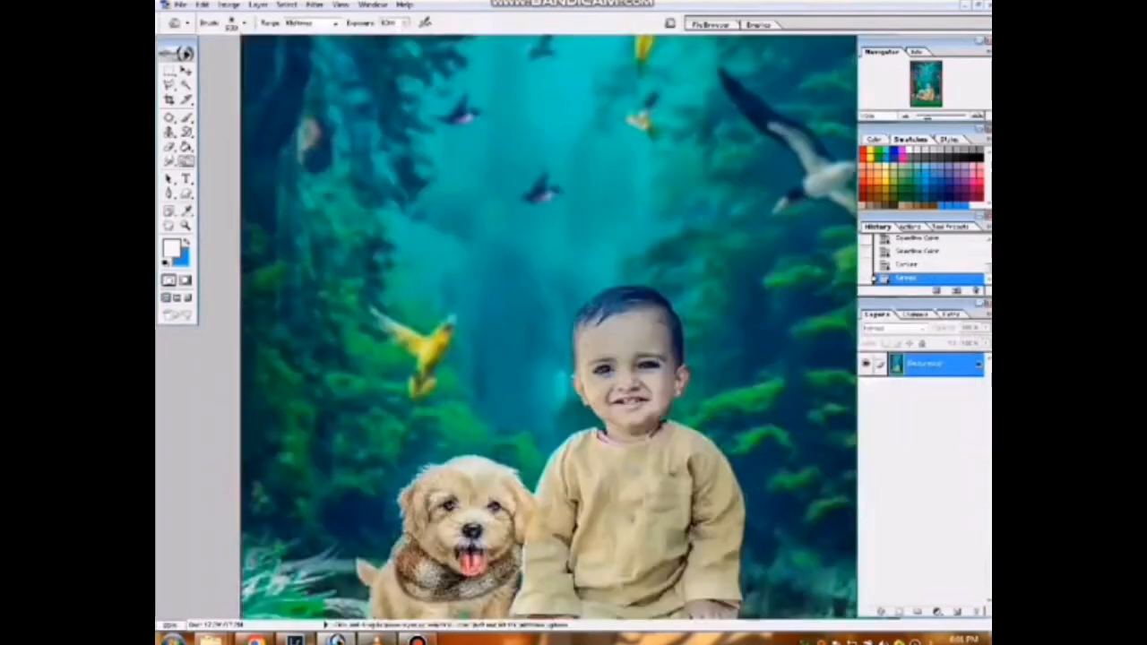
# - Apply Auto Contrast to the whole composite
pyautogui.hotkey('ctrl', '-')
pyautogui.hotkey('ctrl', '-')
pyautogui.hotkey('ctrl', '0')
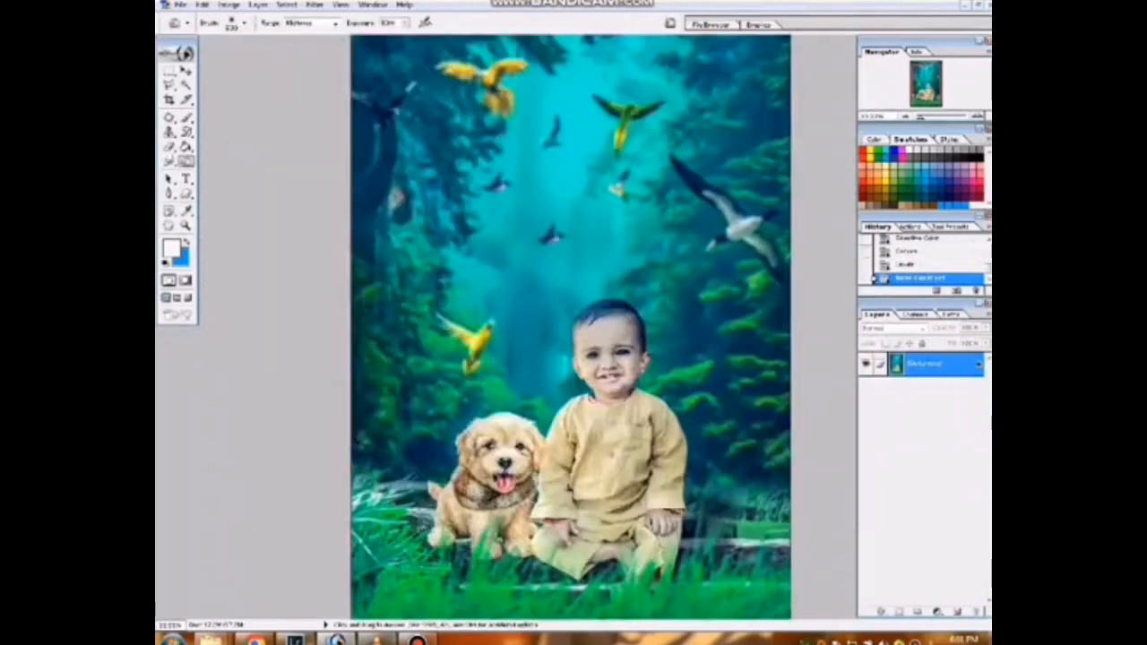
# - Try Auto Color on the whole composite and undo it
pyautogui.hotkey('alt', 'i')
pyautogui.press('a')
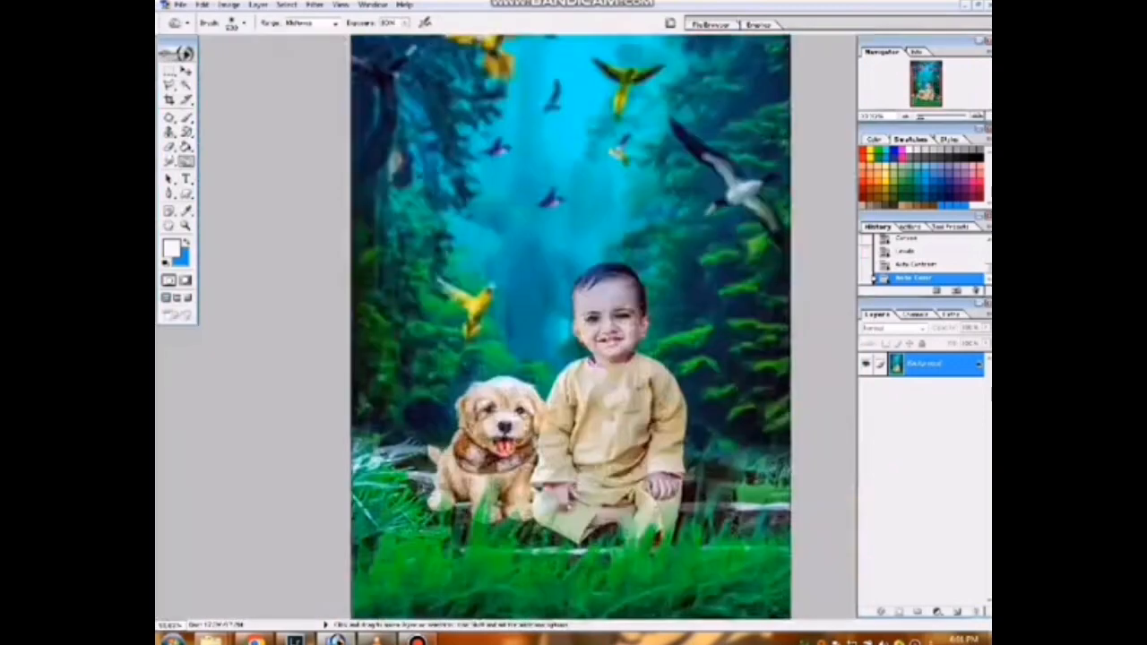
pyautogui.hotkey('ctrl', '-')
pyautogui.hotkey('ctrl', 'z')
pyautogui.hotkey('ctrl', 'z')
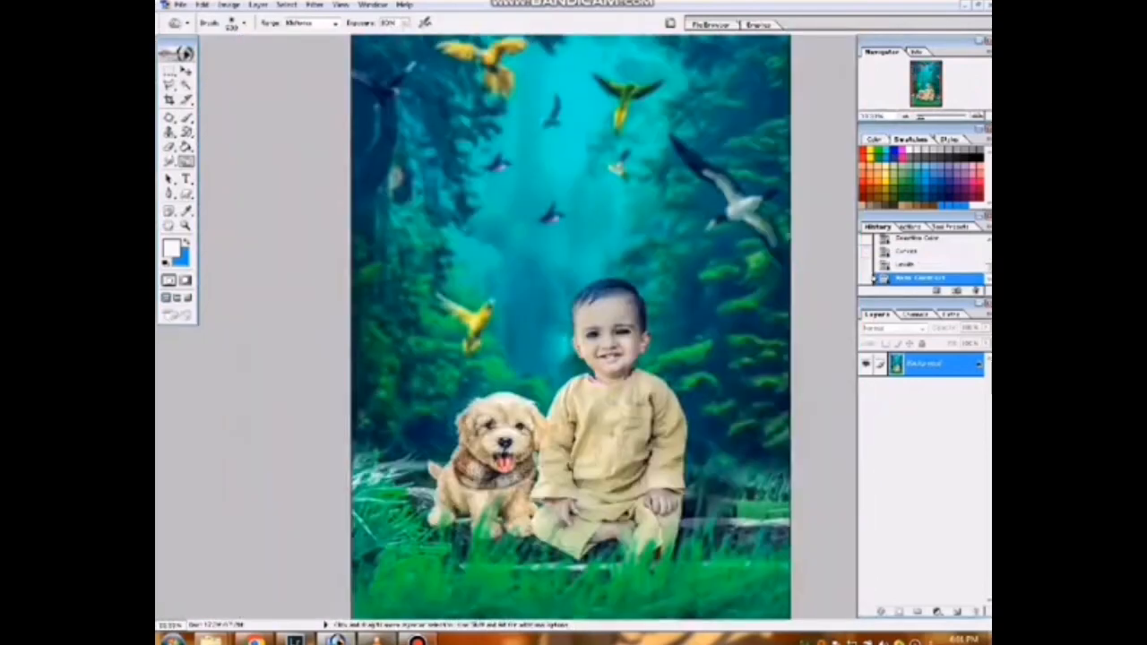
# - Start a second Levels adjustment and slightly lower the Blue channel's input white level
pyautogui.hotkey('ctrl', 'l')
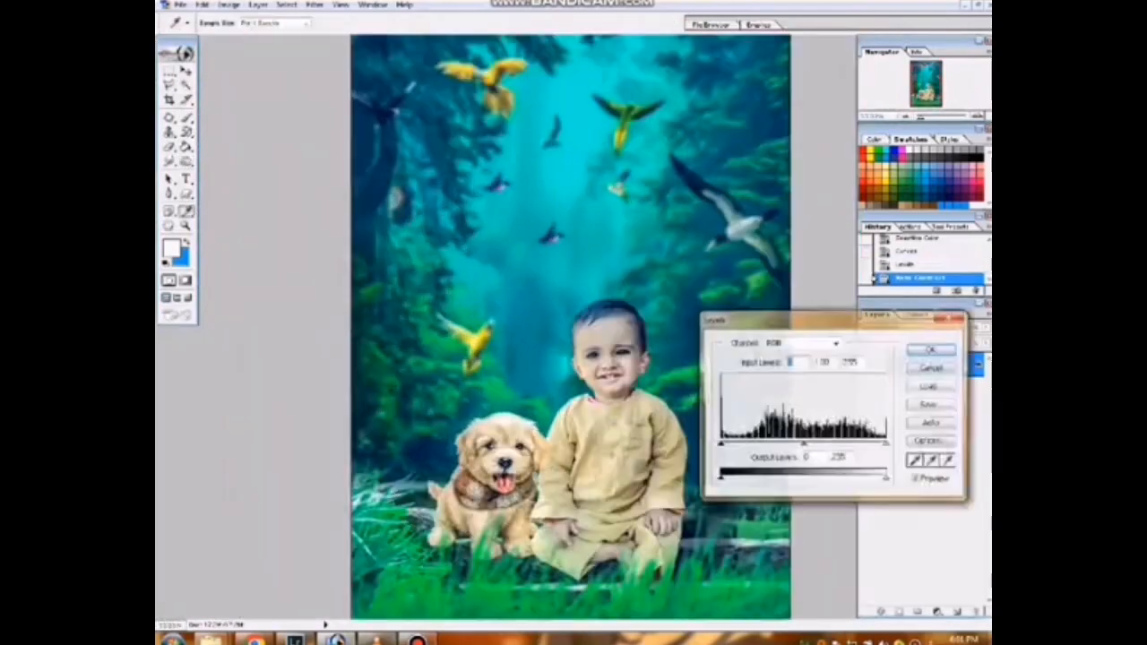
pyautogui.click(804, 343)
pyautogui.click(775, 361)
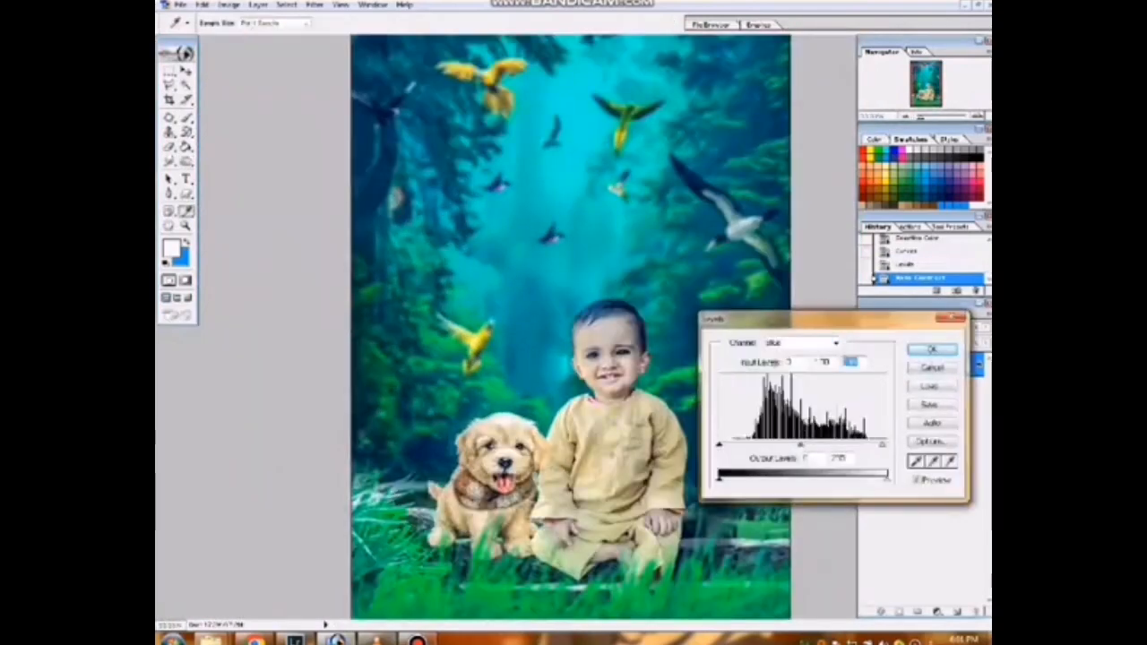